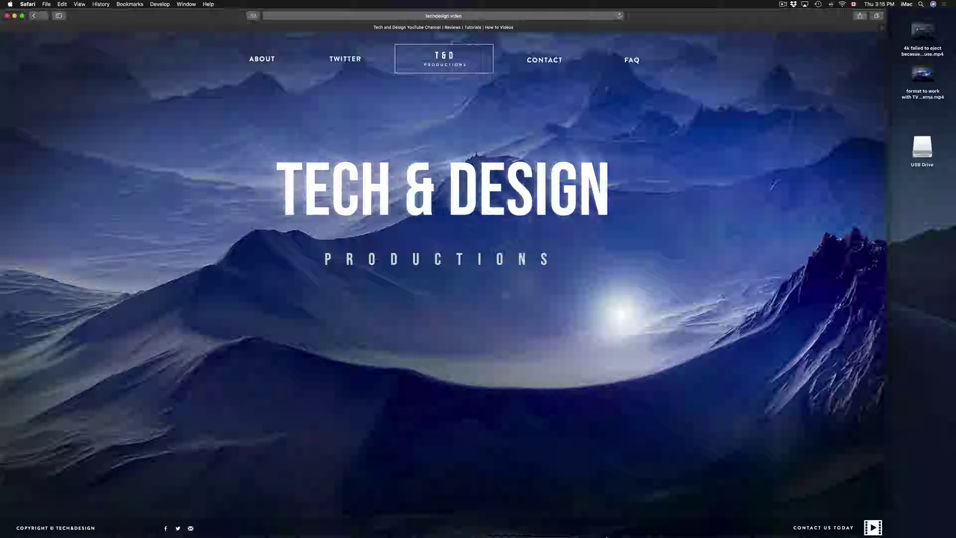
Search the Mac for "disk u" and open Disk Utility
{"action": "mouse_move", "coordinate": [617, 533]}
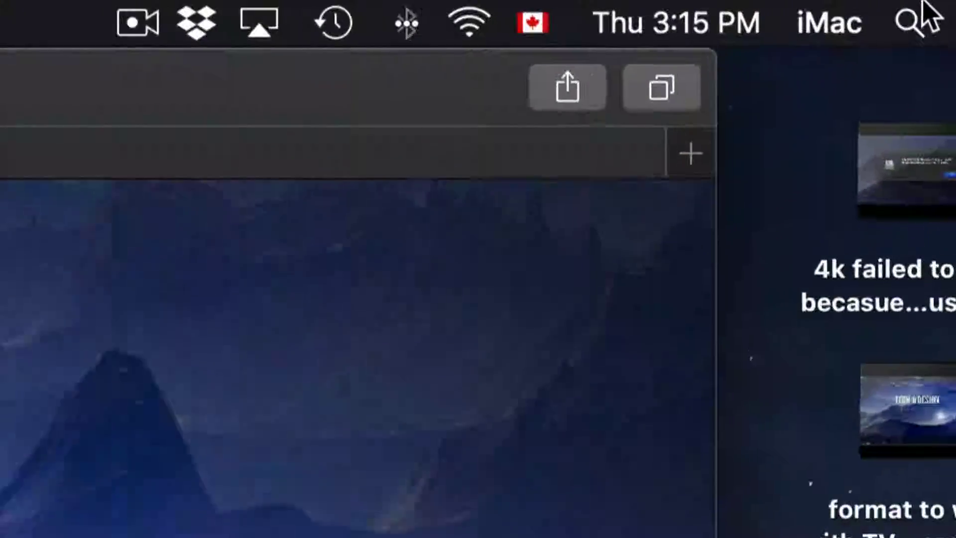
{"action": "left_click", "coordinate": [911, 22]}
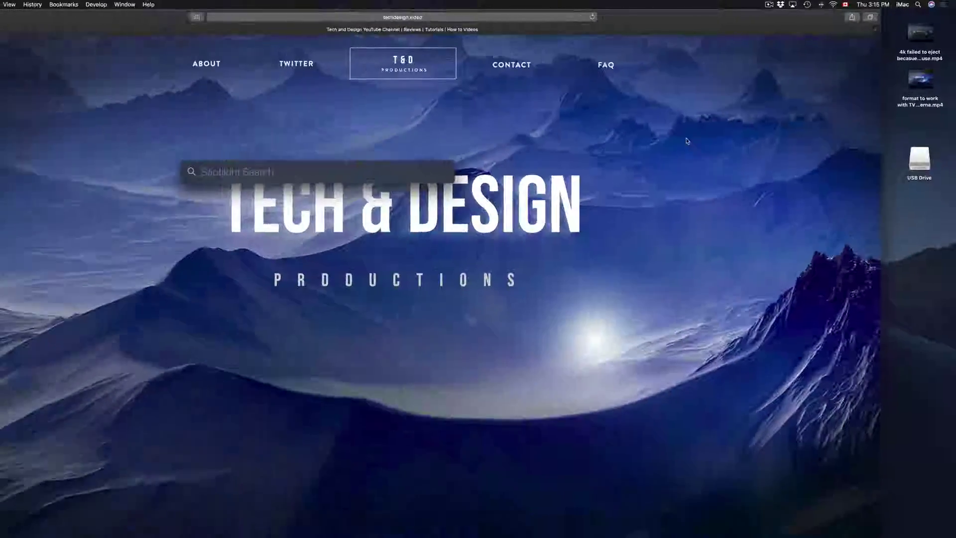
{"action": "type", "text": "disk u"}
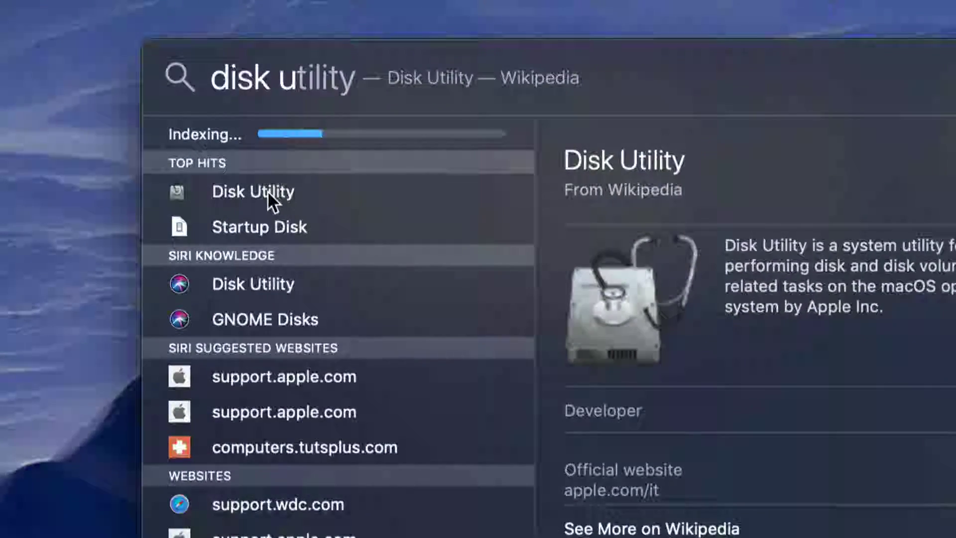
{"action": "double_click", "coordinate": [268, 192]}
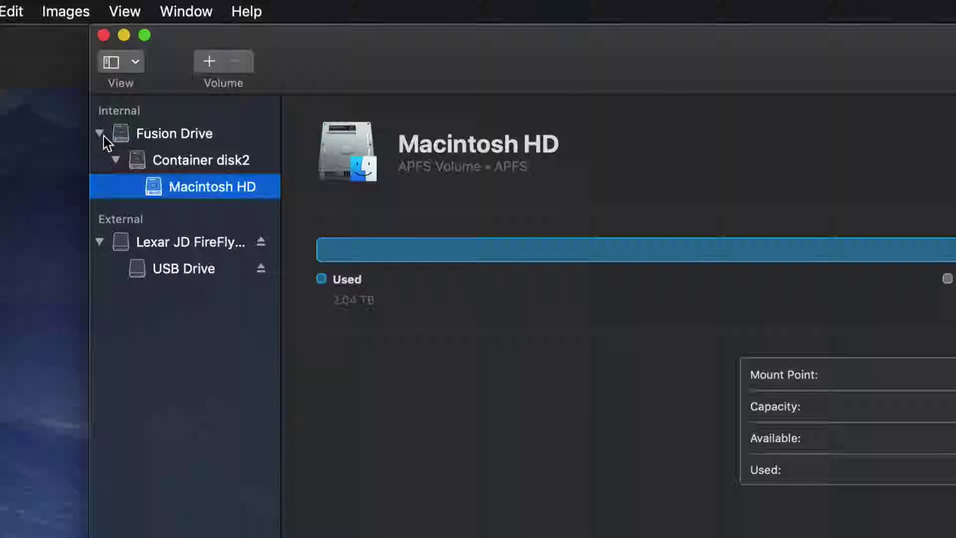
Collapse the internal Fusion Drive, expand the external Lexar JD FireFly Media disk, view its USB Drive volume, and select the parent disk
{"action": "left_click", "coordinate": [100, 134]}
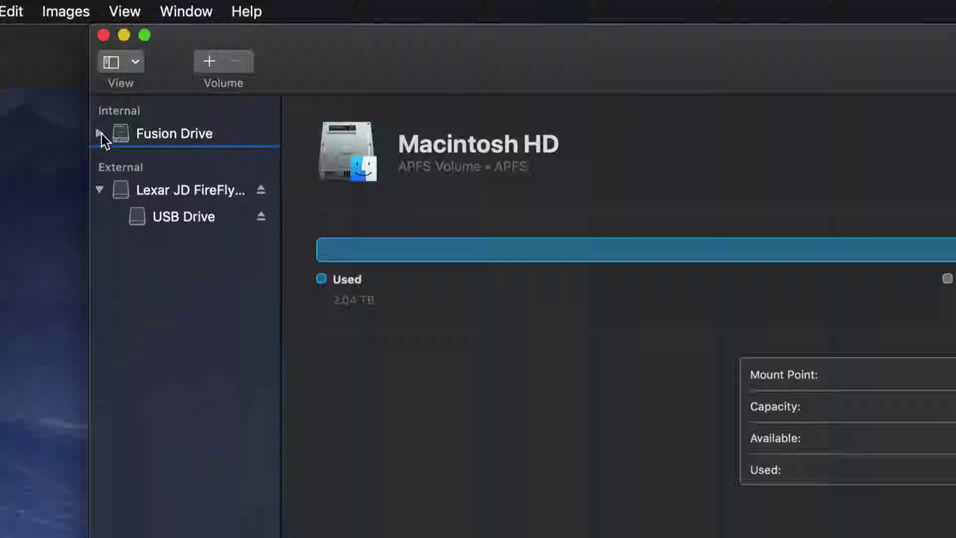
{"action": "left_click", "coordinate": [100, 187]}
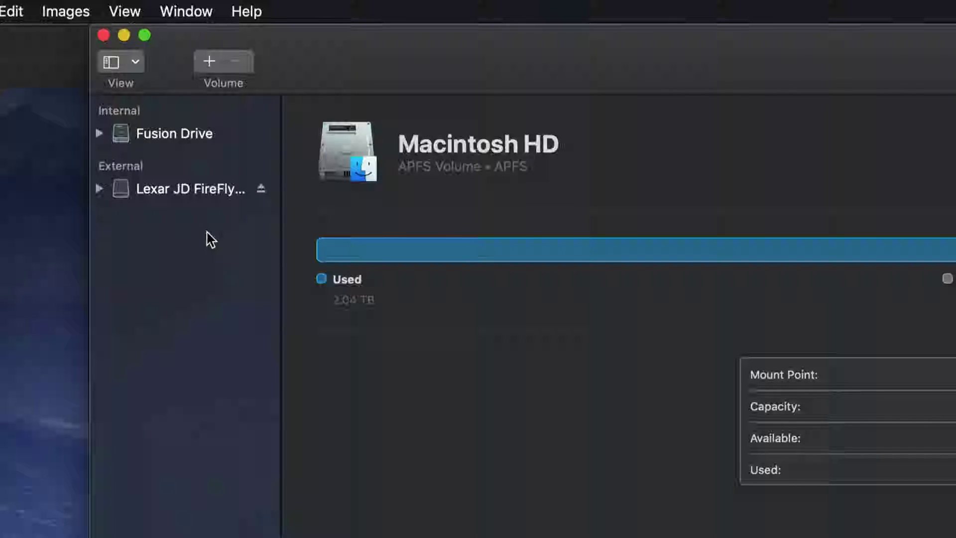
{"action": "mouse_move", "coordinate": [175, 161]}
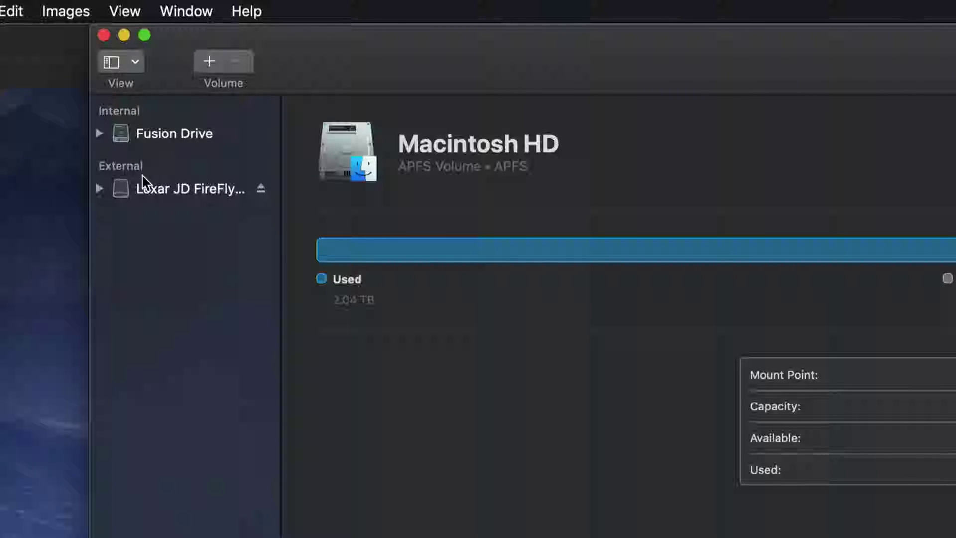
{"action": "left_click", "coordinate": [152, 192]}
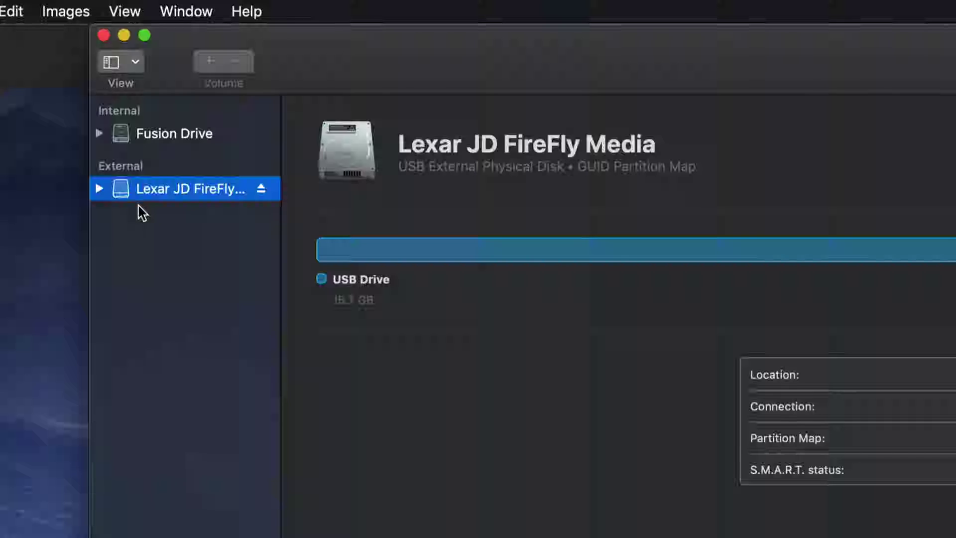
{"action": "left_click", "coordinate": [99, 189]}
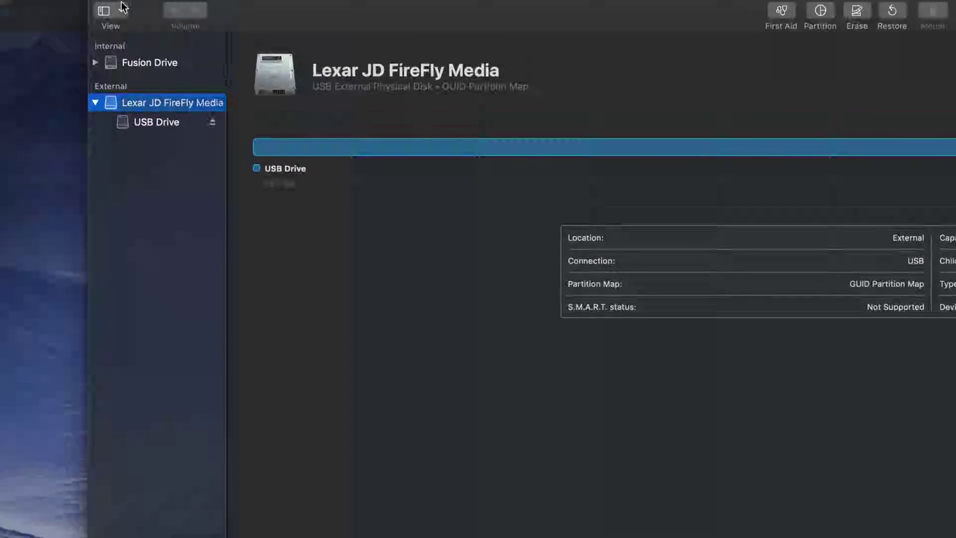
{"action": "left_click", "coordinate": [179, 125]}
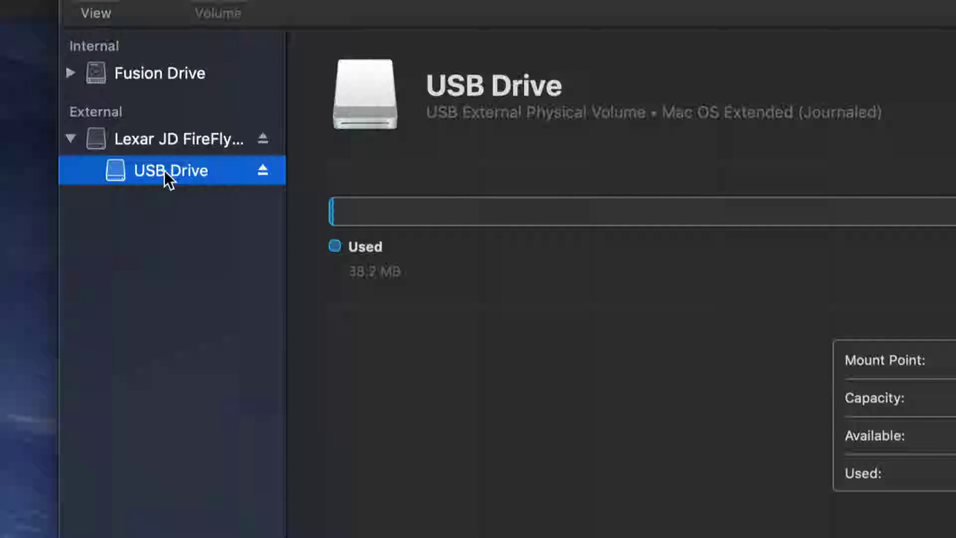
{"action": "left_click", "coordinate": [155, 142]}
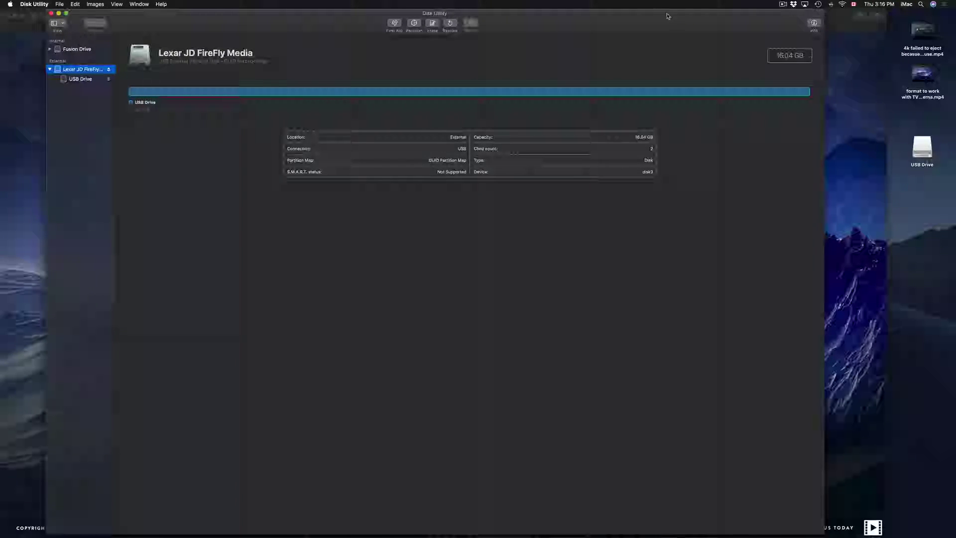
Shrink the Disk Utility window and reposition it nearer the middle of the desktop
{"action": "left_click_drag", "start_coordinate": [820, 9], "coordinate": [503, 85]}
{"action": "left_click_drag", "start_coordinate": [382, 96], "coordinate": [517, 52]}
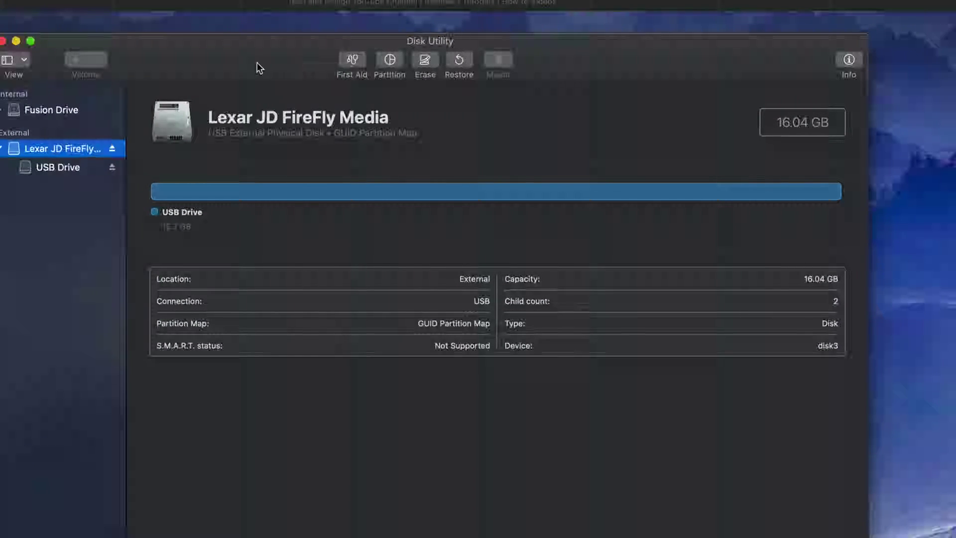
{"action": "left_click_drag", "start_coordinate": [257, 62], "coordinate": [292, 55]}
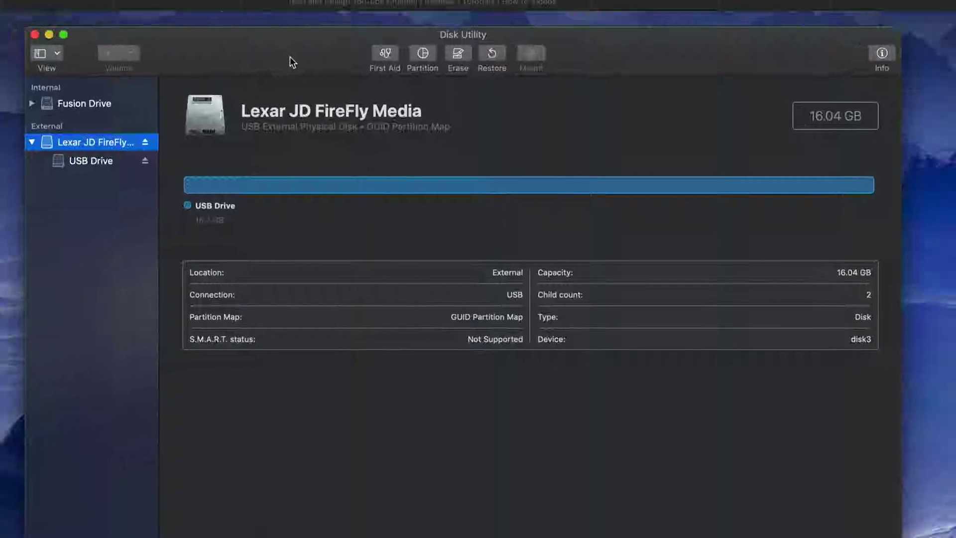
Erase the Lexar JD FireFly Media disk in ExFAT format with the name Mac Pc, and dismiss the finished erase dialog
{"action": "left_click", "coordinate": [464, 56]}
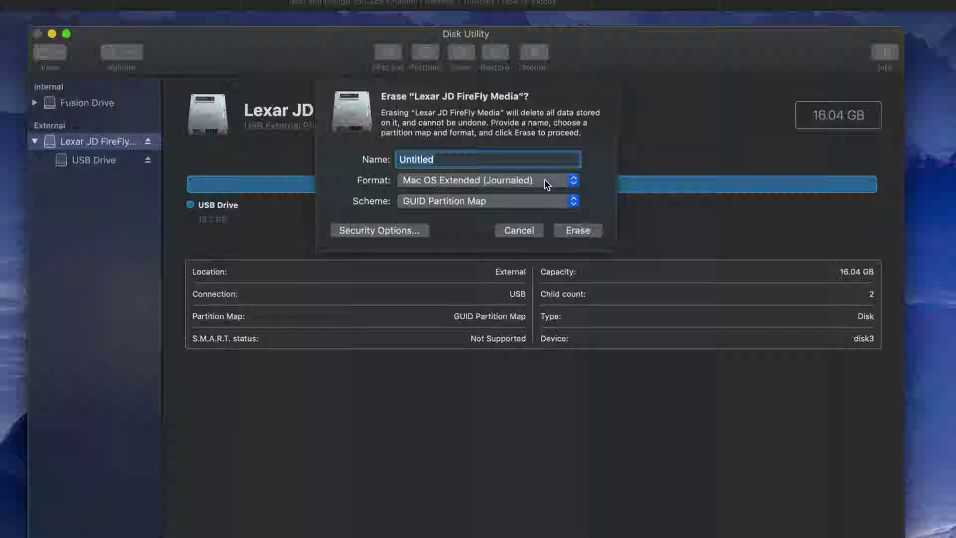
{"action": "left_click", "coordinate": [573, 183]}
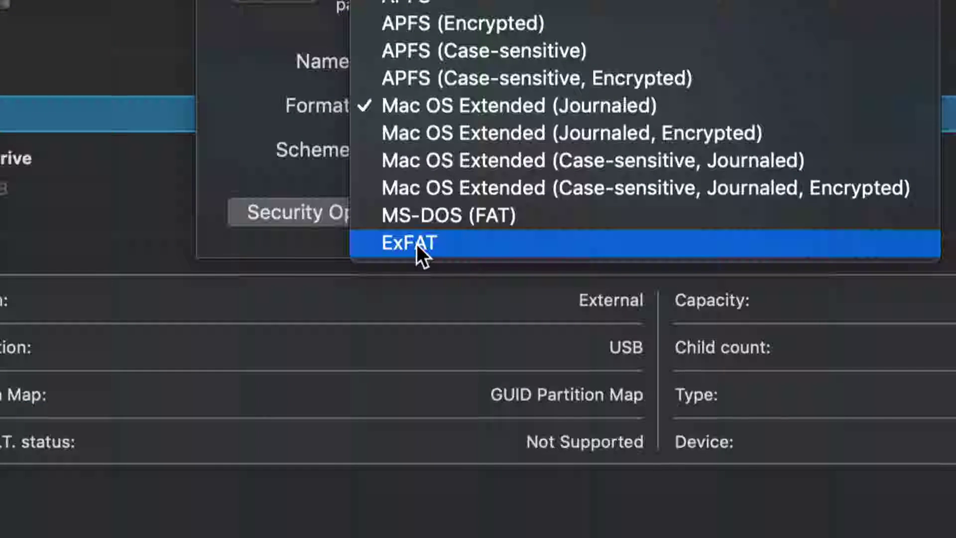
{"action": "left_click", "coordinate": [448, 246]}
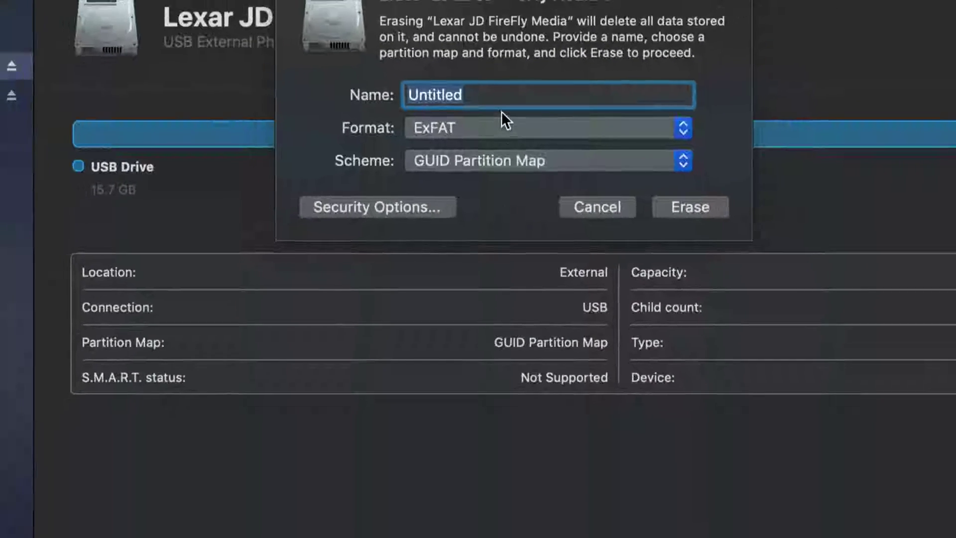
{"action": "left_click", "coordinate": [499, 98]}
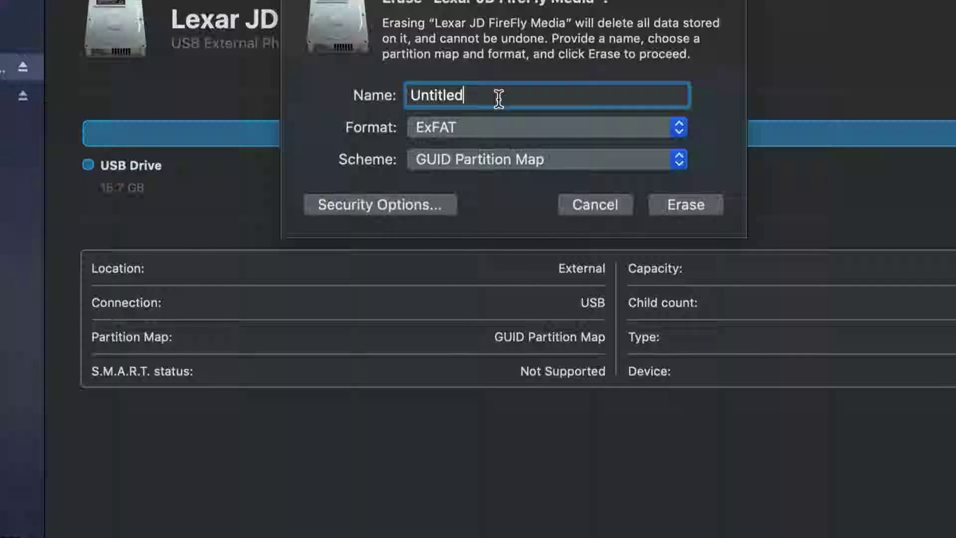
{"action": "double_click", "coordinate": [499, 98]}
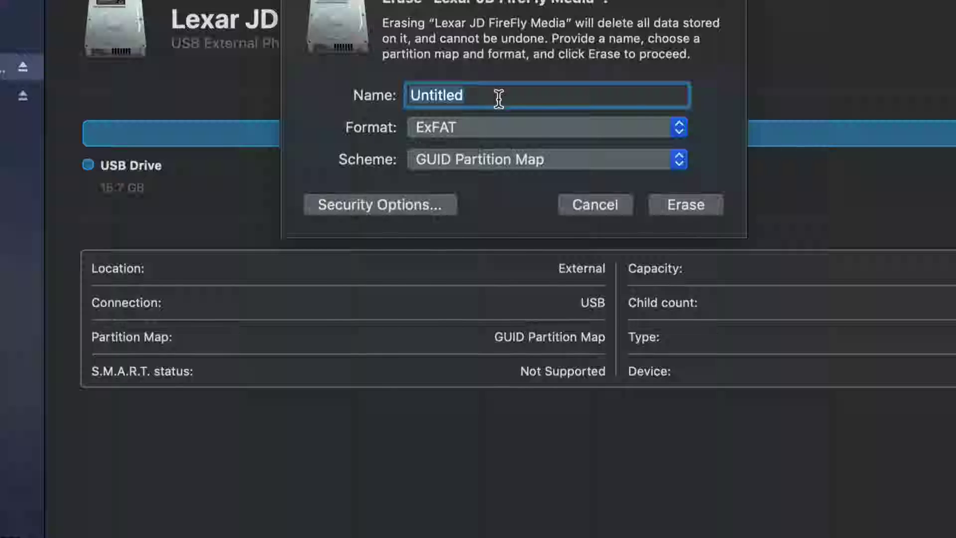
{"action": "type", "text": "Mac Pc"}
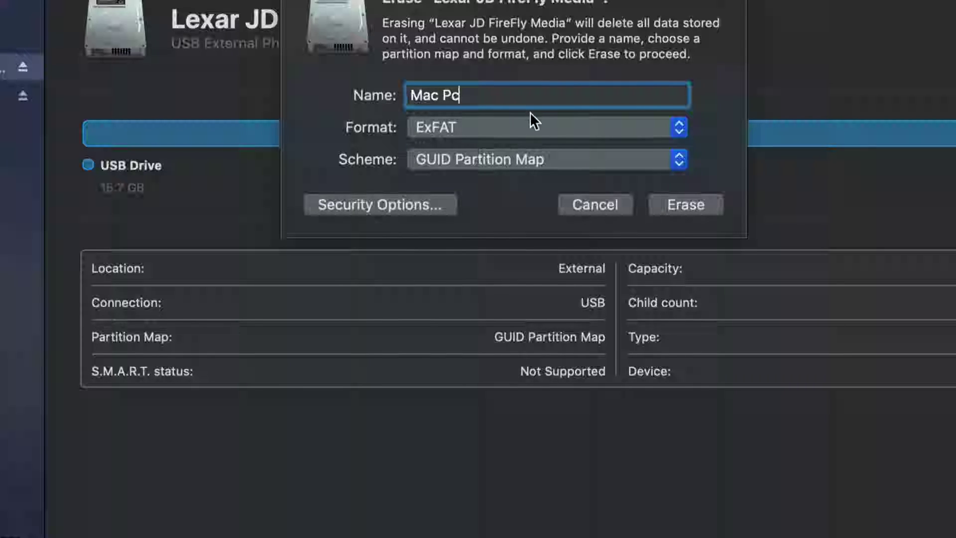
{"action": "left_click", "coordinate": [710, 205]}
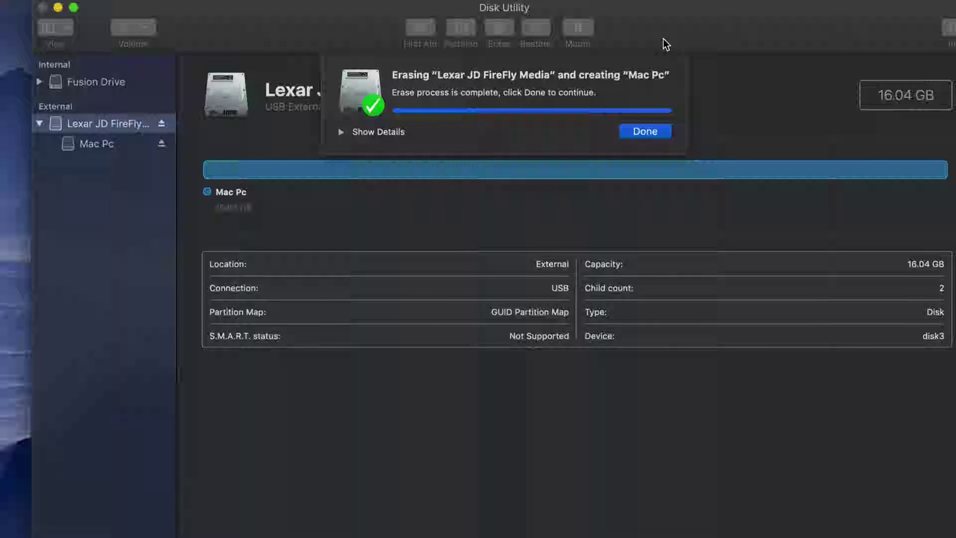
{"action": "left_click", "coordinate": [649, 133]}
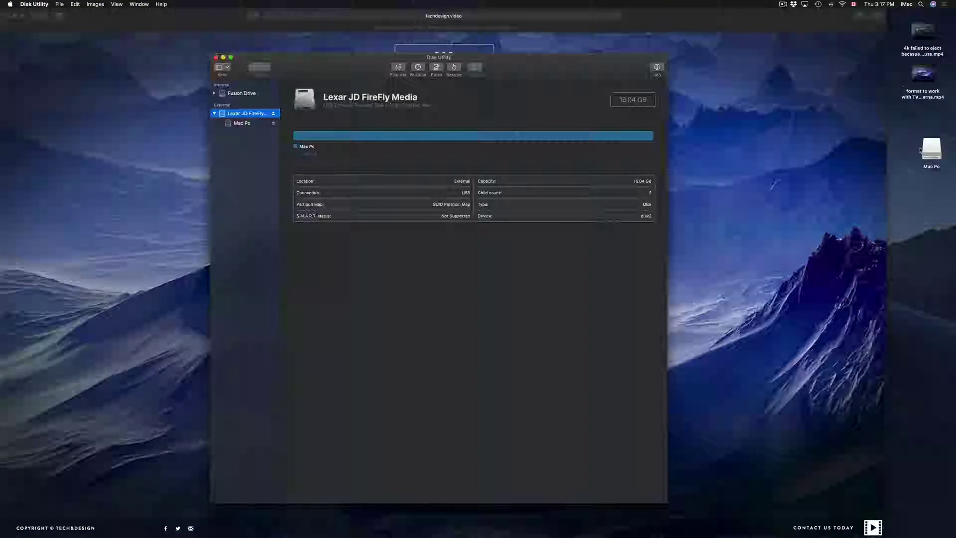
Move the Mac Pc drive icon up under the other desktop icons and return to the Disk Utility window
{"action": "left_click", "coordinate": [932, 148]}
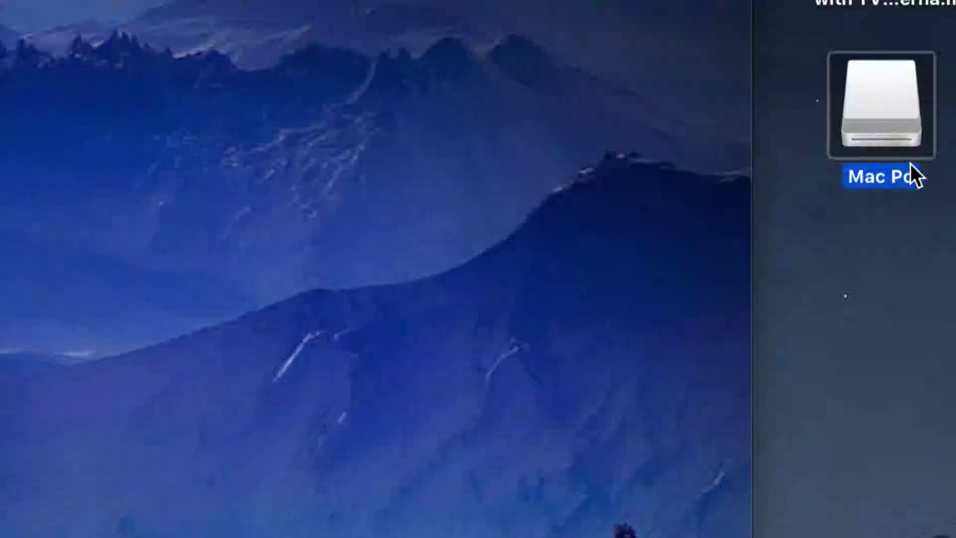
{"action": "left_click", "coordinate": [835, 214]}
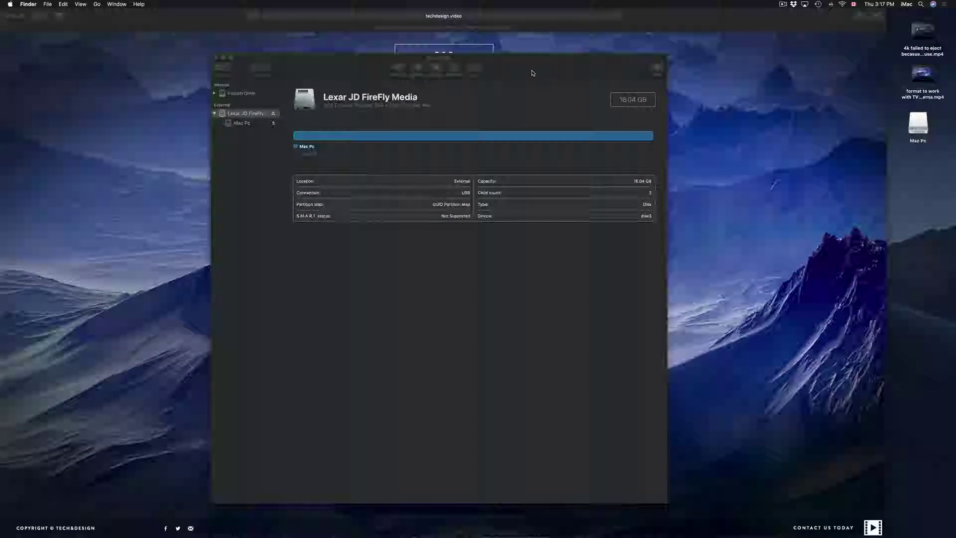
{"action": "left_click", "coordinate": [553, 81]}
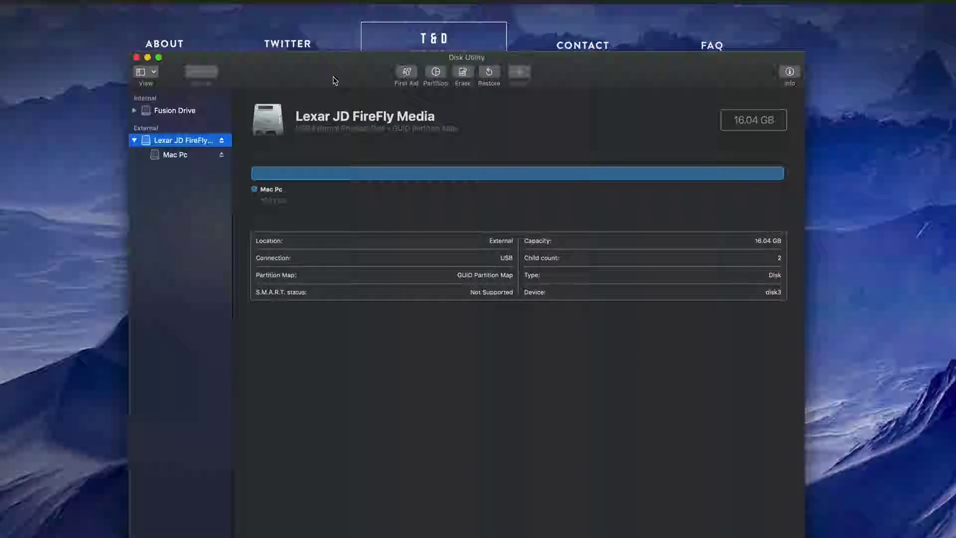
Open the erase settings for the Lexar JD FireFly Media disk and choose ExFAT format with the Master Boot Record scheme
{"action": "right_click", "coordinate": [384, 77]}
{"action": "left_click", "coordinate": [346, 73]}
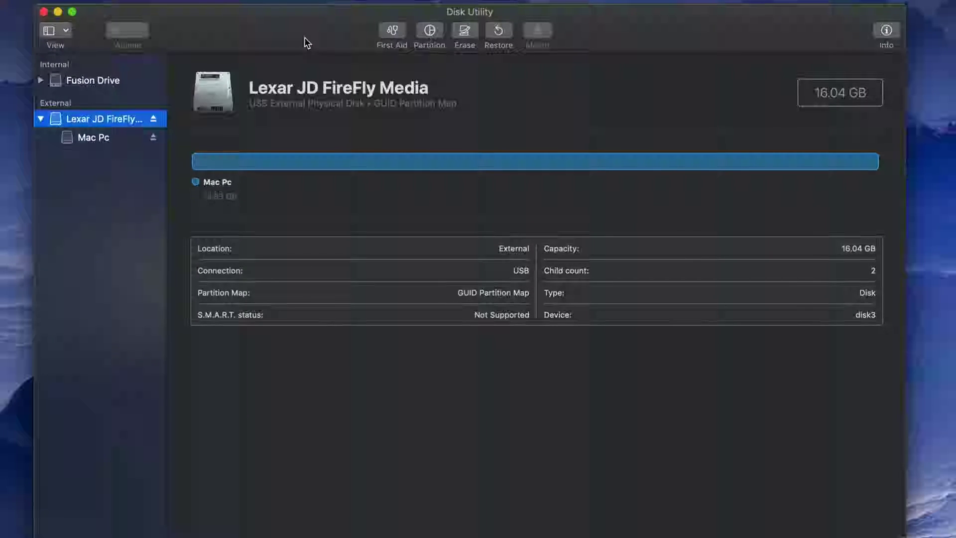
{"action": "left_click", "coordinate": [465, 32]}
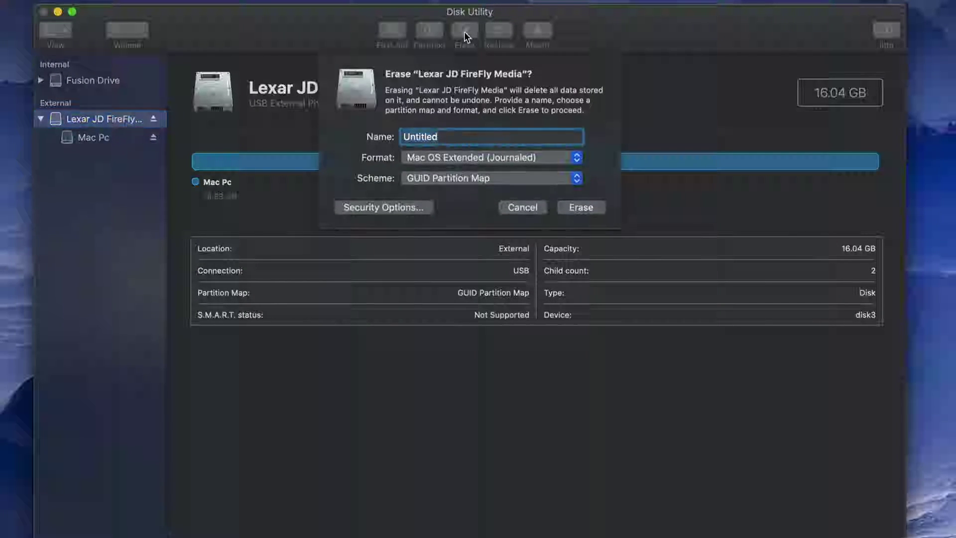
{"action": "left_click", "coordinate": [575, 177]}
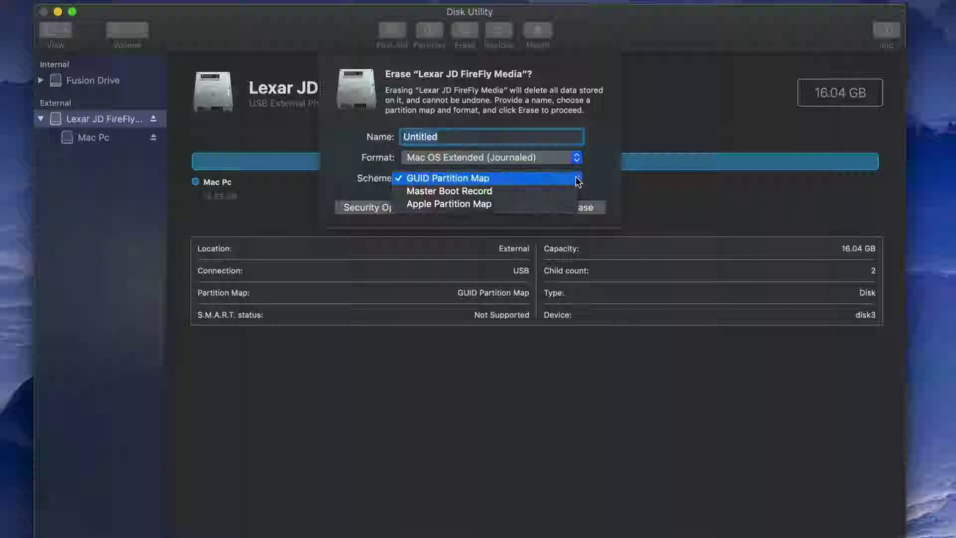
{"action": "left_click", "coordinate": [606, 166]}
{"action": "left_click", "coordinate": [577, 158]}
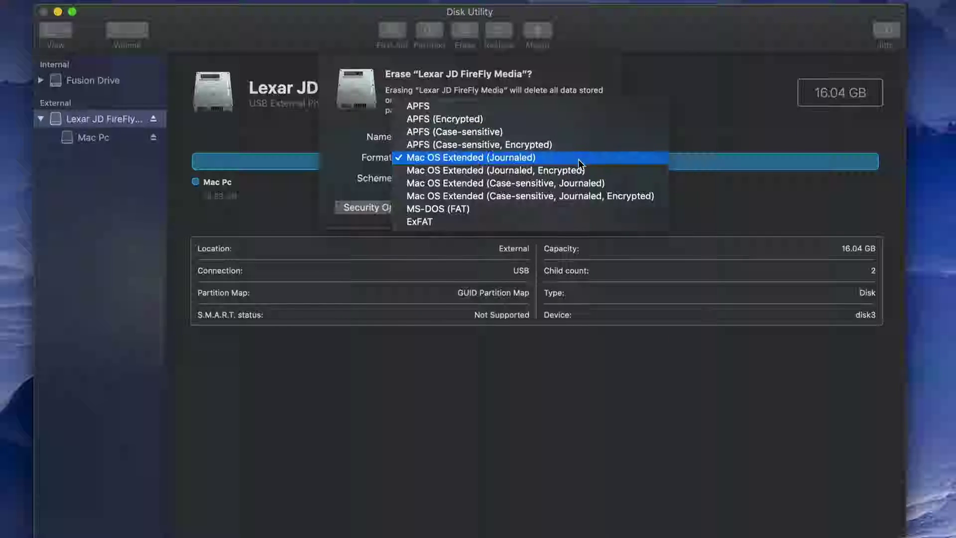
{"action": "left_click", "coordinate": [485, 221]}
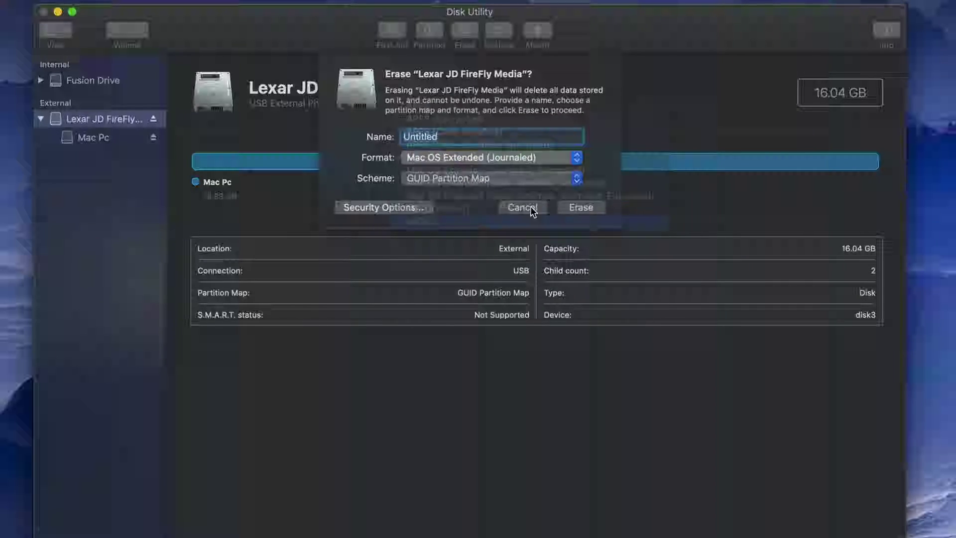
{"action": "left_click", "coordinate": [569, 179]}
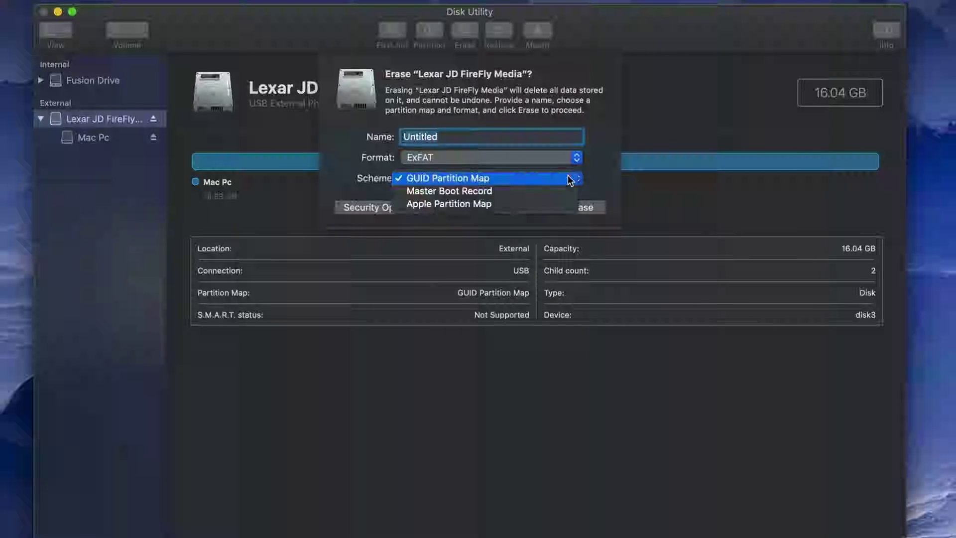
{"action": "left_click", "coordinate": [469, 192]}
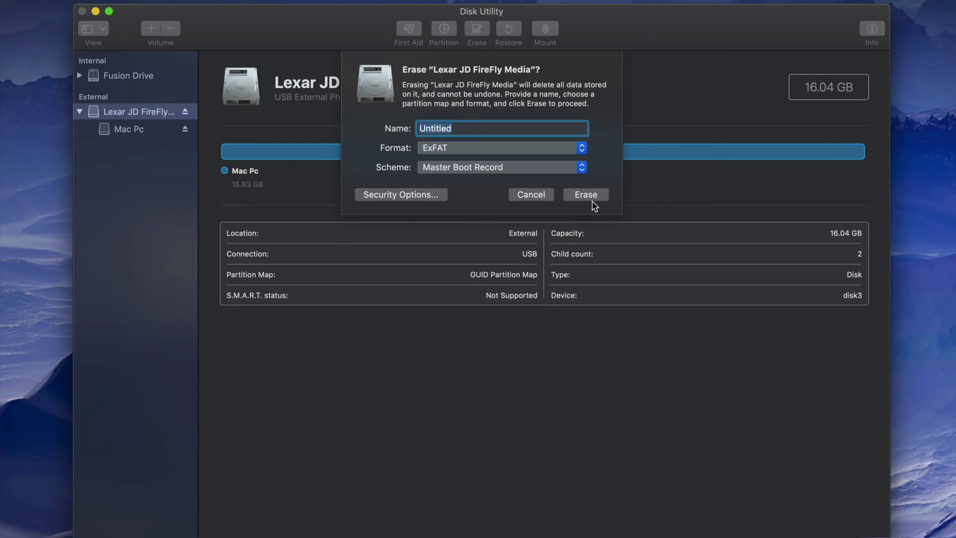
Set the erase format to Mac OS Extended (Journaled) and the scheme to GUID Partition Map
{"action": "left_click", "coordinate": [584, 151]}
{"action": "left_click", "coordinate": [564, 112]}
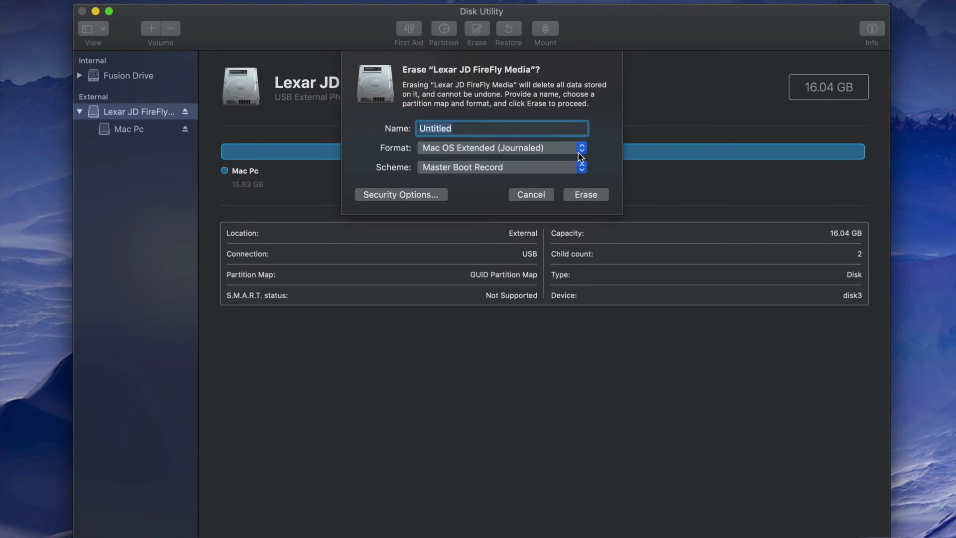
{"action": "left_click", "coordinate": [583, 168]}
{"action": "left_click", "coordinate": [529, 156]}
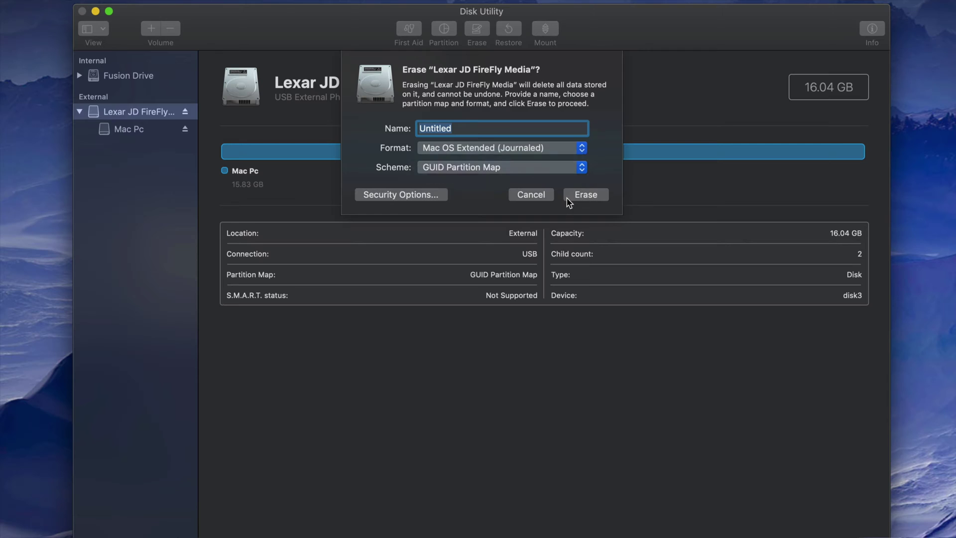
{"action": "left_click", "coordinate": [581, 150]}
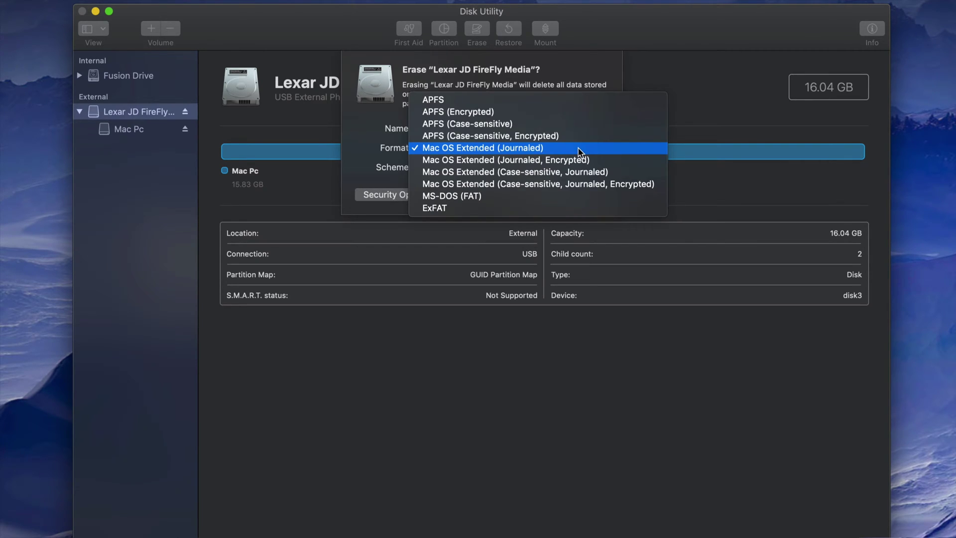
{"action": "left_click", "coordinate": [581, 151]}
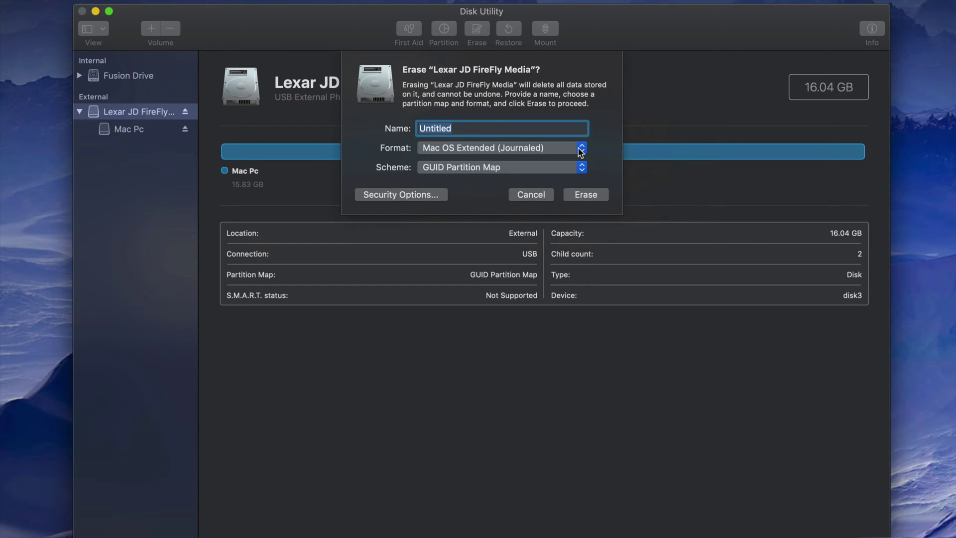
Erase the Lexar JD FireFly Media disk as Mac OS Extended (Journaled) with the GUID Partition Map scheme, and dismiss the finished erase dialog
{"action": "left_click", "coordinate": [580, 150]}
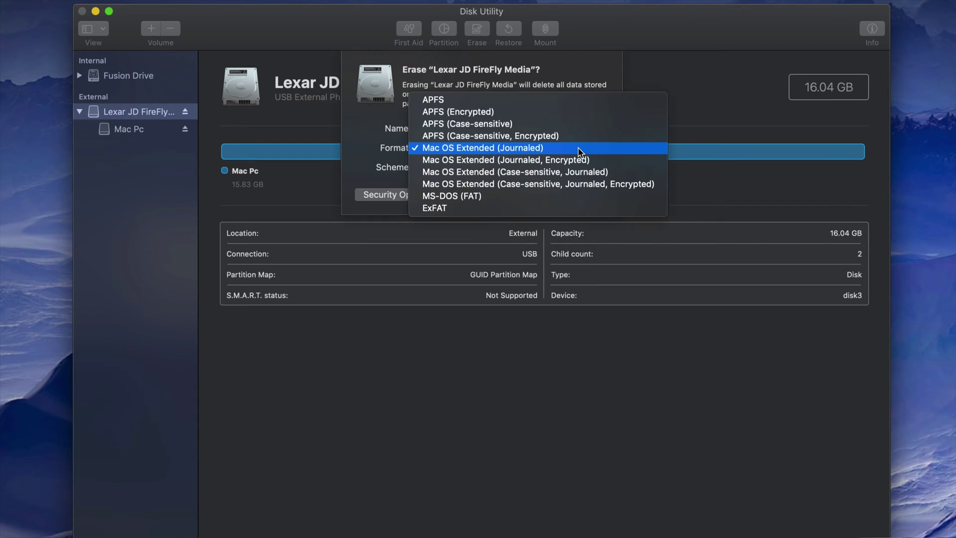
{"action": "left_click", "coordinate": [513, 206]}
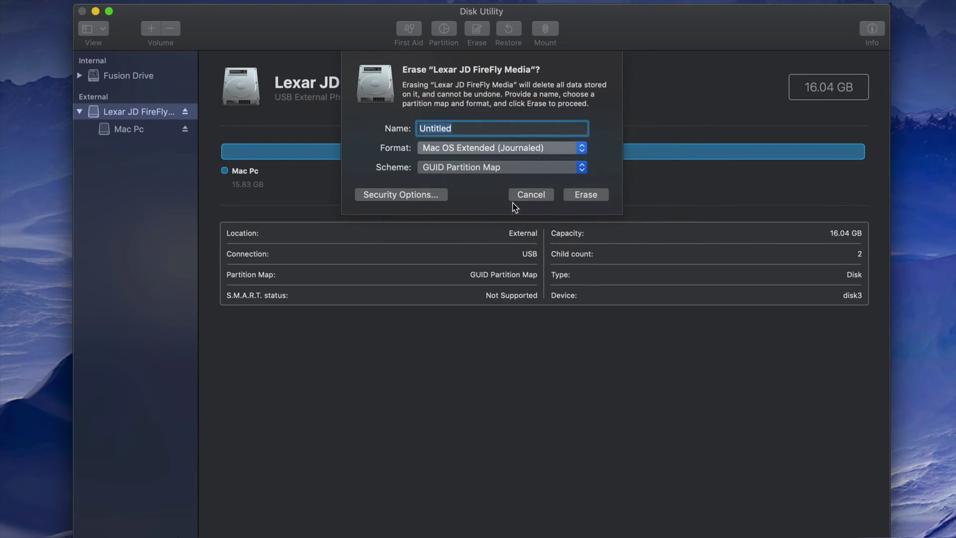
{"action": "left_click", "coordinate": [581, 149]}
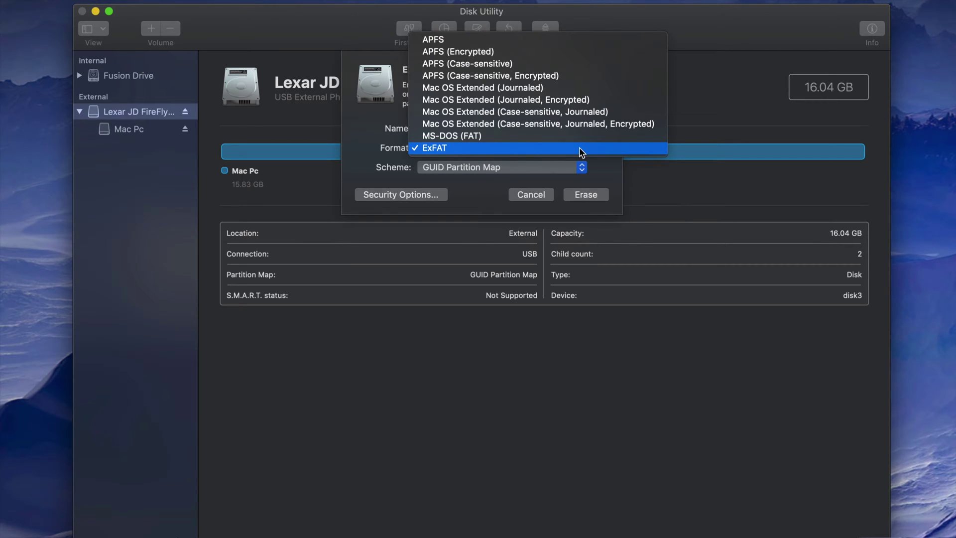
{"action": "left_click", "coordinate": [584, 88]}
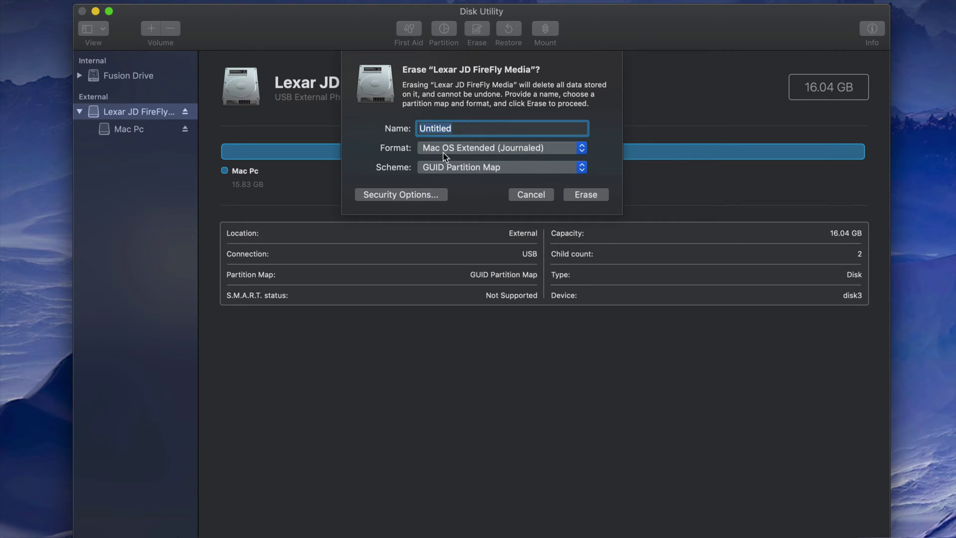
{"action": "left_click", "coordinate": [586, 195]}
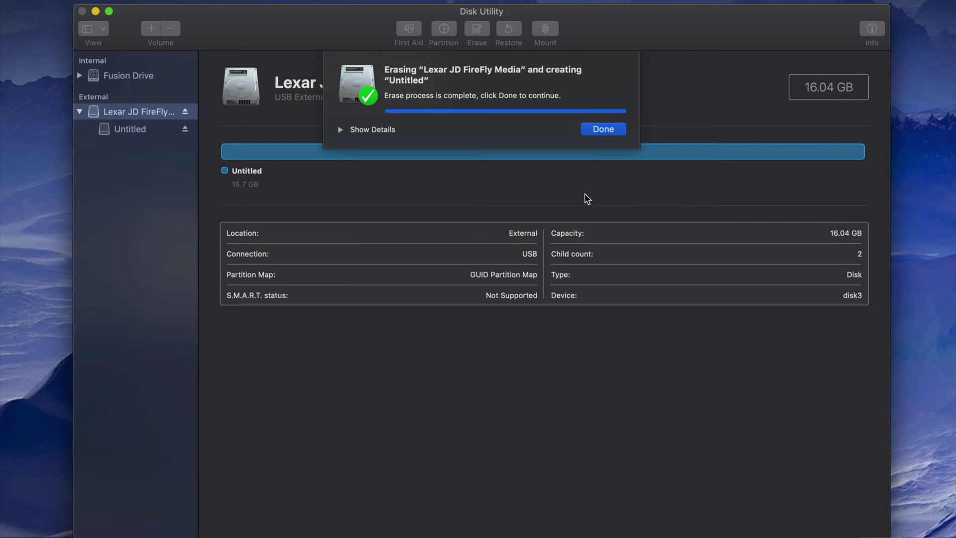
{"action": "left_click", "coordinate": [598, 129]}
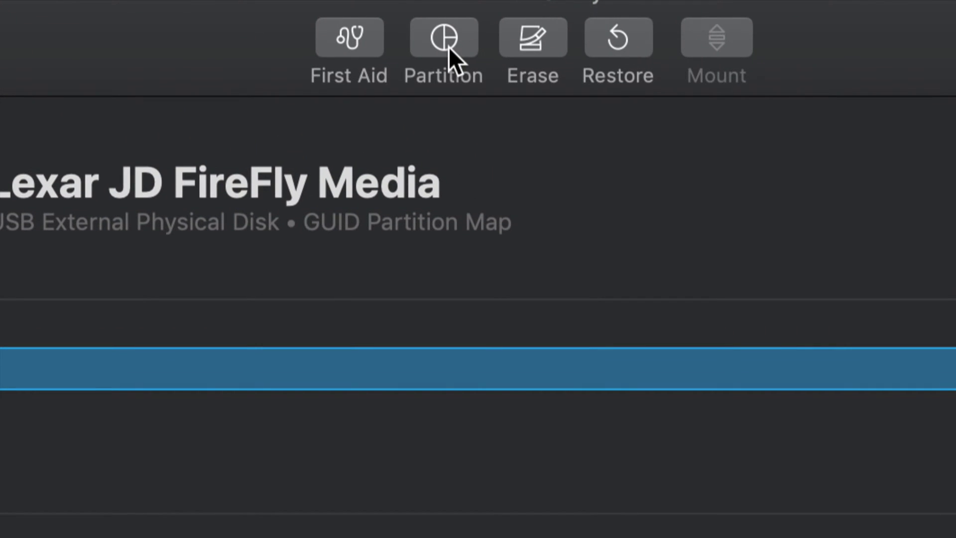
Split the Lexar JD FireFly Media disk into two partitions of about 11.8 GB and 3.92 GB, and select the larger one's name for editing
{"action": "left_click", "coordinate": [449, 47]}
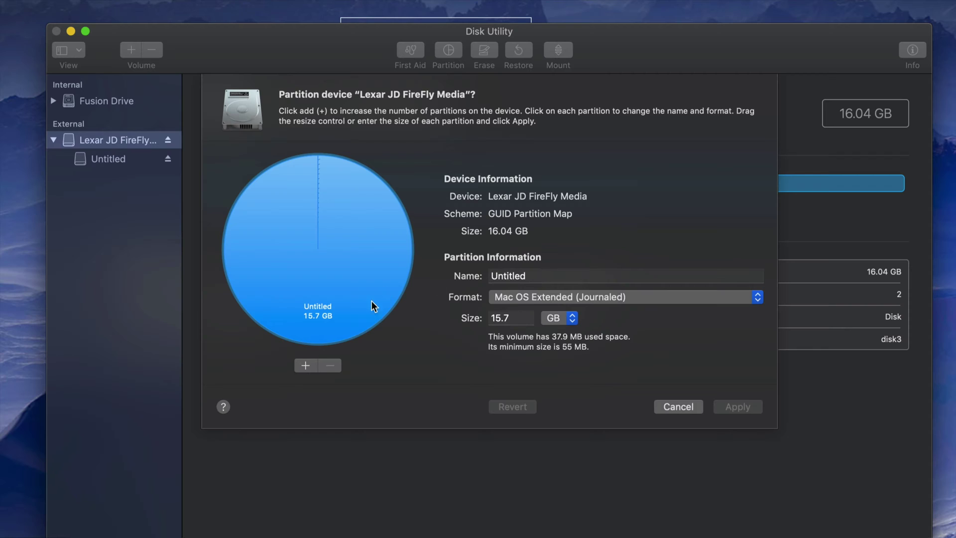
{"action": "left_click", "coordinate": [305, 365]}
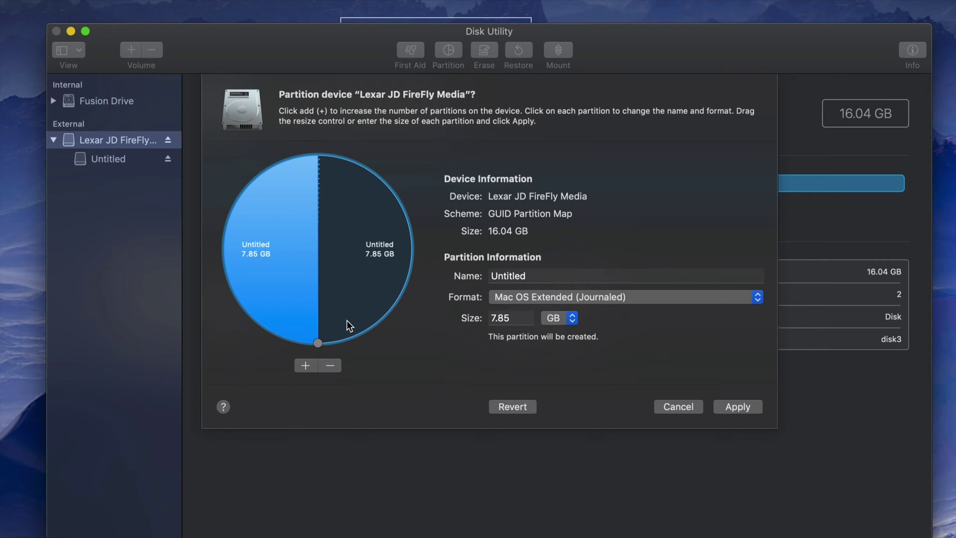
{"action": "left_click_drag", "start_coordinate": [318, 343], "coordinate": [393, 247]}
{"action": "left_click", "coordinate": [538, 278]}
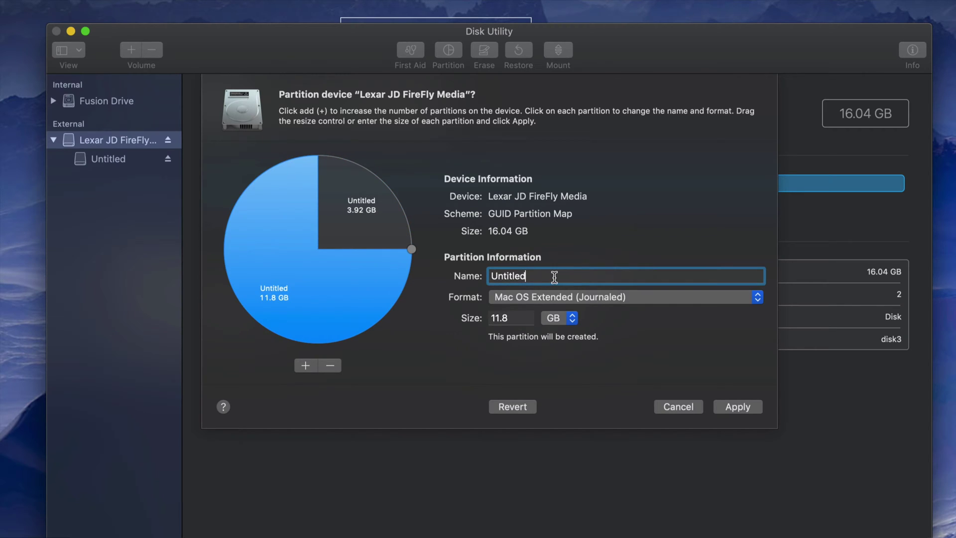
{"action": "left_click_drag", "start_coordinate": [554, 277], "coordinate": [478, 274]}
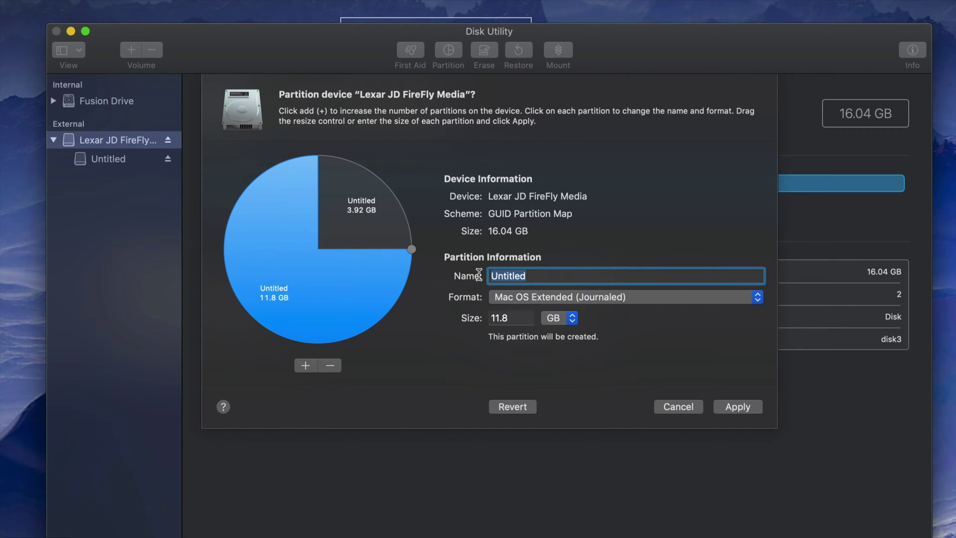
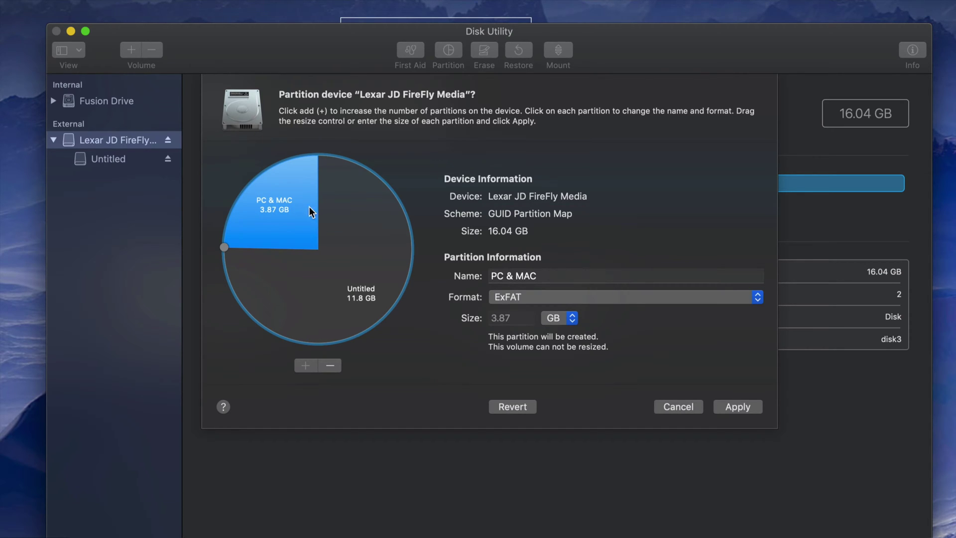
Rename the remaining Untitled partition as MAC and select the PC & MAC partition
{"action": "left_click", "coordinate": [372, 275]}
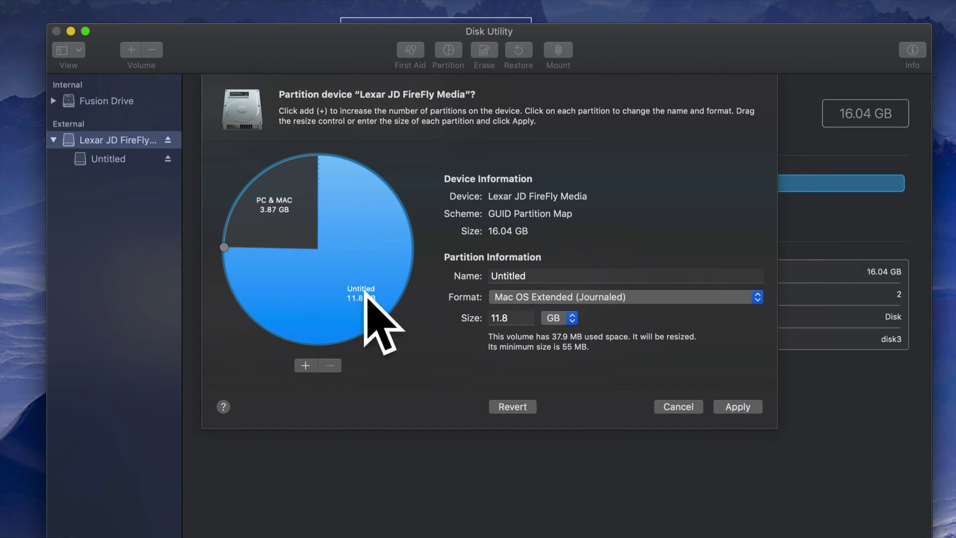
{"action": "left_click_drag", "start_coordinate": [540, 275], "coordinate": [487, 275]}
{"action": "type", "text": "MAC"}
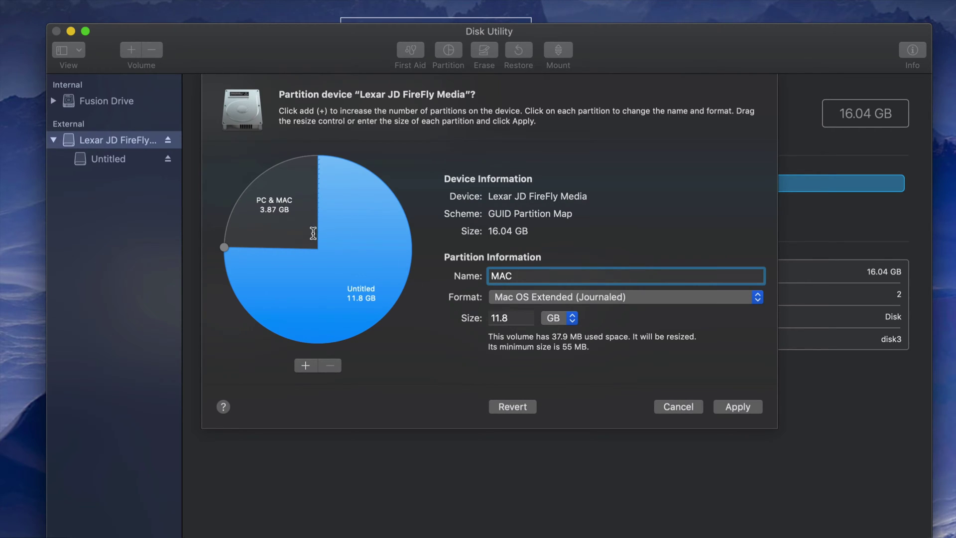
{"action": "left_click", "coordinate": [290, 235]}
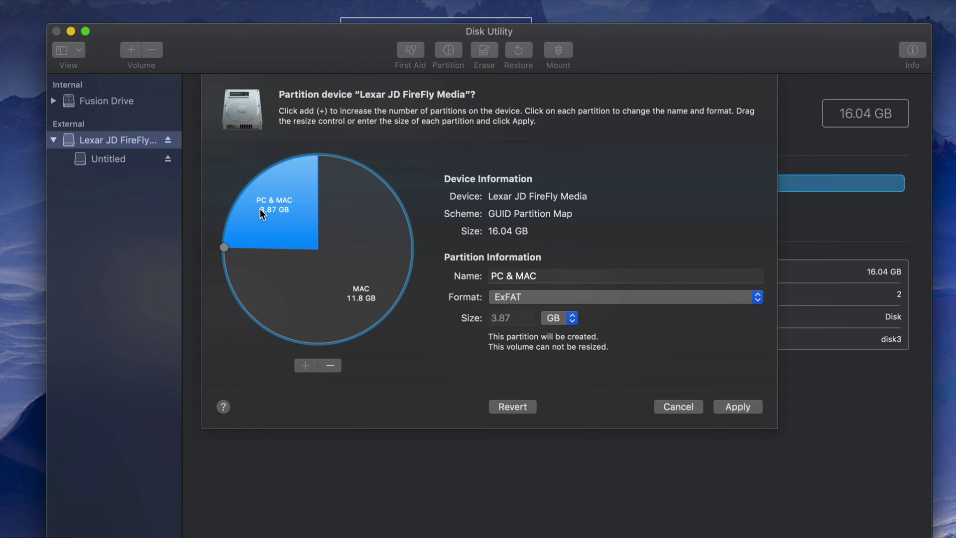
Apply the MAC and PC & MAC partition layout to the disk, confirm it, and dismiss the finished dialog
{"action": "left_click", "coordinate": [733, 406]}
{"action": "left_click", "coordinate": [593, 229]}
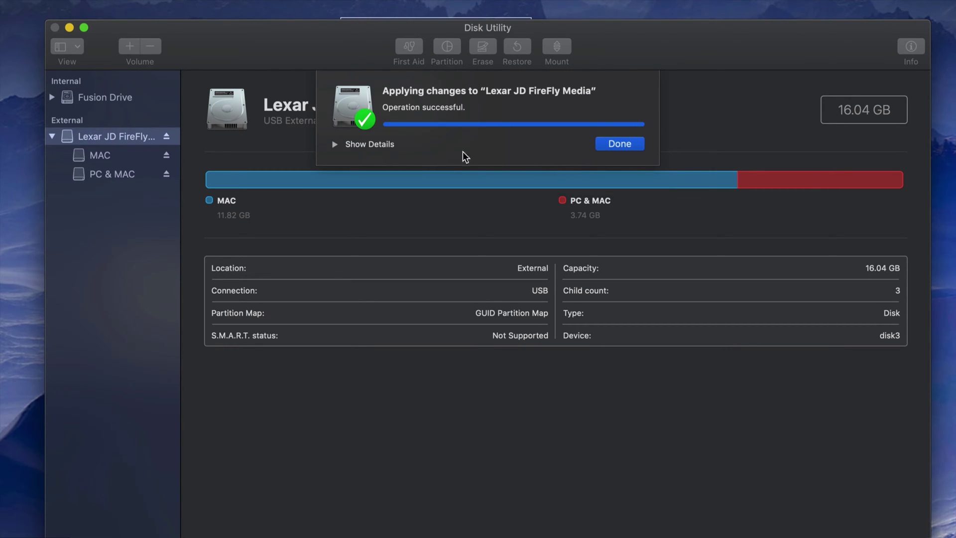
{"action": "left_click", "coordinate": [621, 144]}
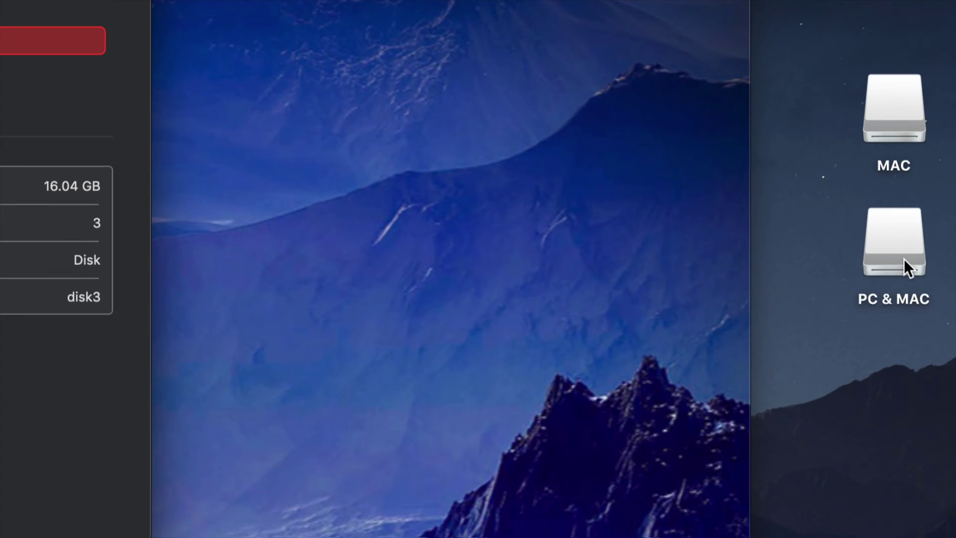
Check the new MAC and PC & MAC drive icons on the desktop by selecting each in turn
{"action": "left_click", "coordinate": [904, 251]}
{"action": "left_click", "coordinate": [891, 117]}
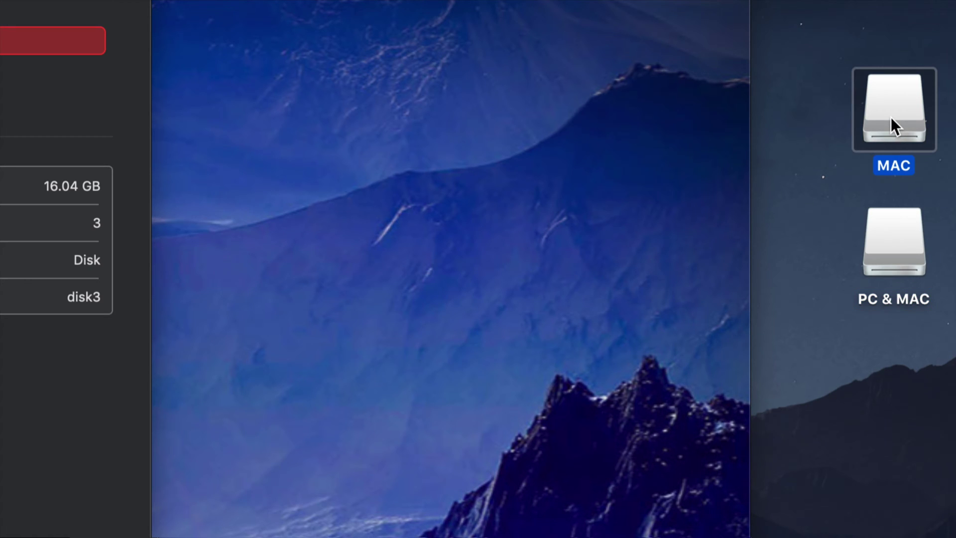
{"action": "left_click", "coordinate": [898, 246]}
{"action": "left_click", "coordinate": [882, 124]}
{"action": "left_click", "coordinate": [892, 243]}
{"action": "left_click", "coordinate": [888, 136]}
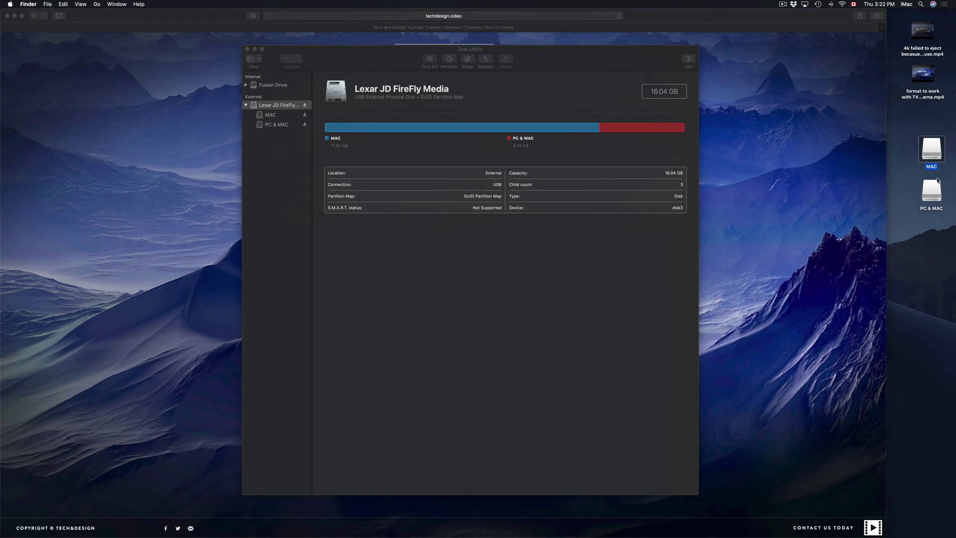
Open the MAC and PC & MAC drives in Finder and place their windows side by side
{"action": "left_click", "coordinate": [913, 146]}
{"action": "left_click", "coordinate": [933, 150]}
{"action": "double_click", "coordinate": [933, 150]}
{"action": "double_click", "coordinate": [922, 196]}
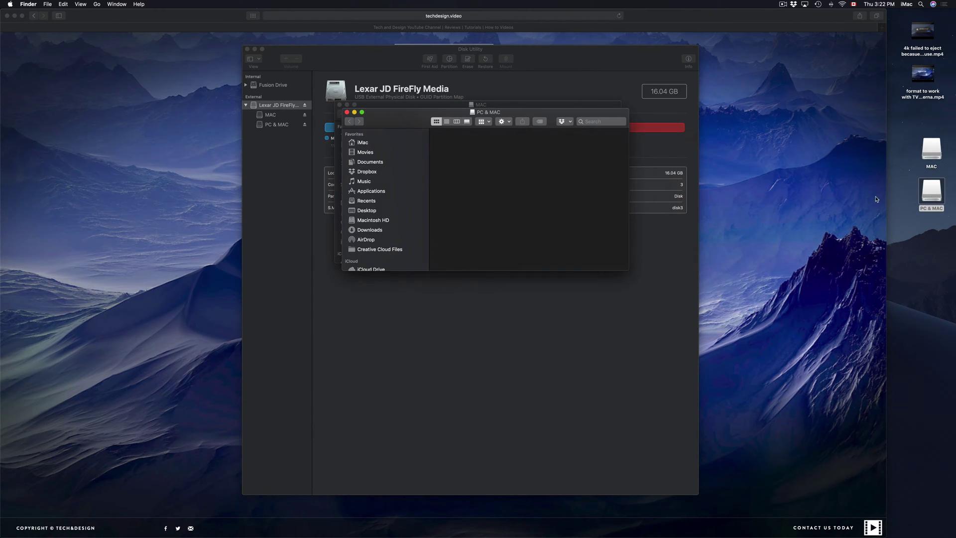
{"action": "left_click_drag", "start_coordinate": [393, 112], "coordinate": [592, 109]}
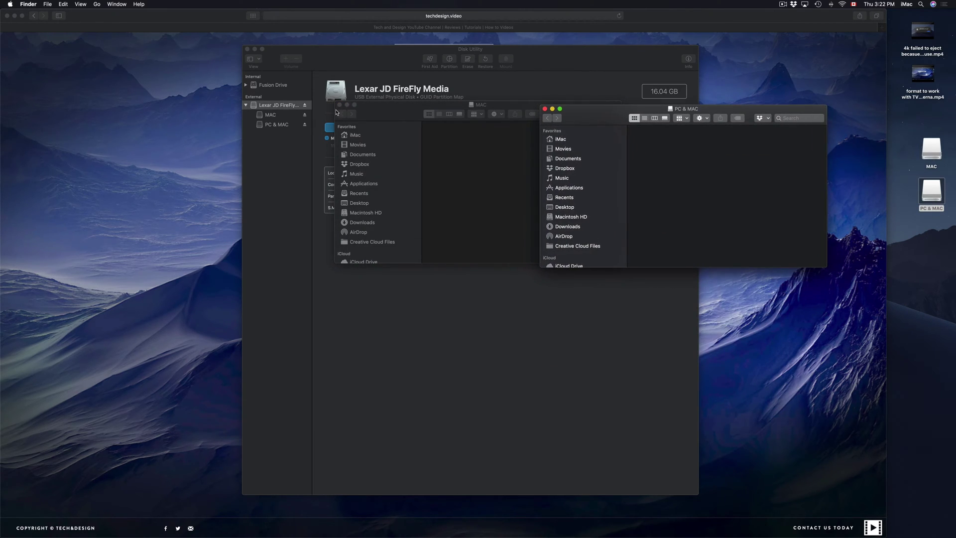
{"action": "left_click_drag", "start_coordinate": [380, 112], "coordinate": [296, 136]}
Try copying the "4k failed to eject" video to MAC and both desktop videos to PC & MAC, moving the drive windows lower
{"action": "left_click_drag", "start_coordinate": [922, 30], "coordinate": [404, 179]}
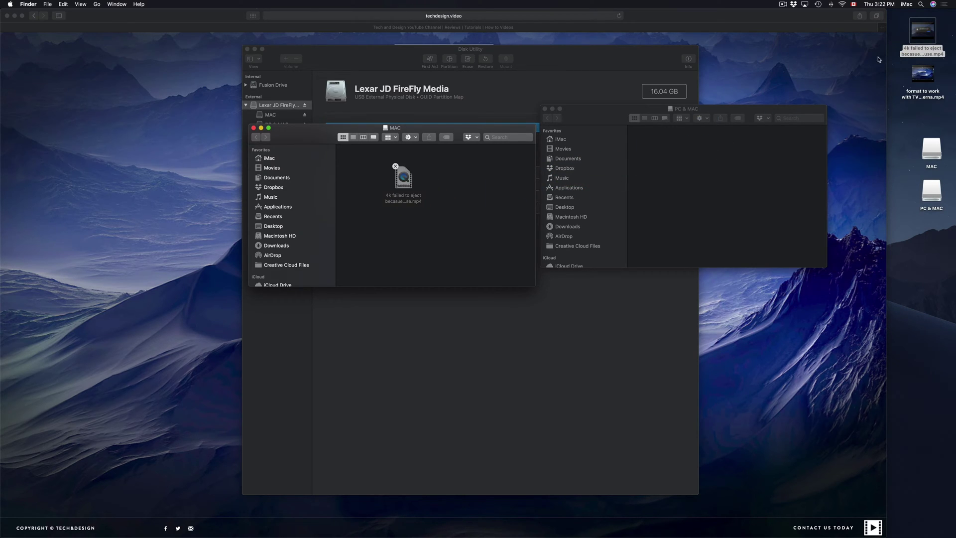
{"action": "left_click_drag", "start_coordinate": [912, 73], "coordinate": [667, 155]}
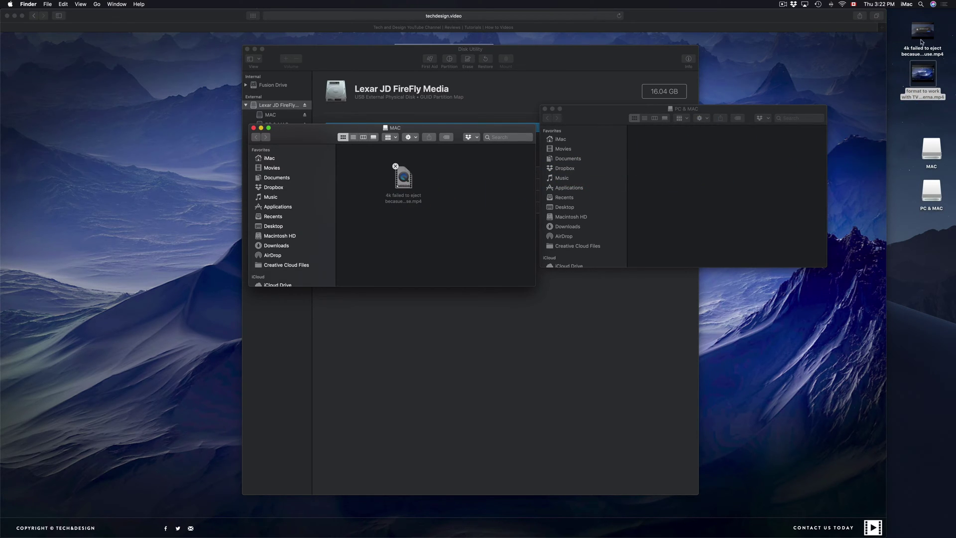
{"action": "left_click_drag", "start_coordinate": [929, 36], "coordinate": [803, 201]}
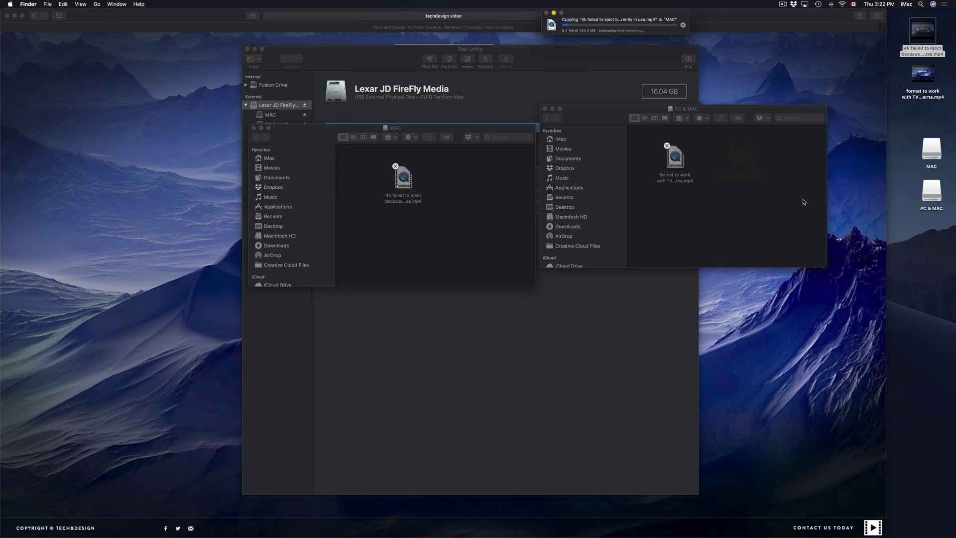
{"action": "left_click_drag", "start_coordinate": [597, 121], "coordinate": [600, 163]}
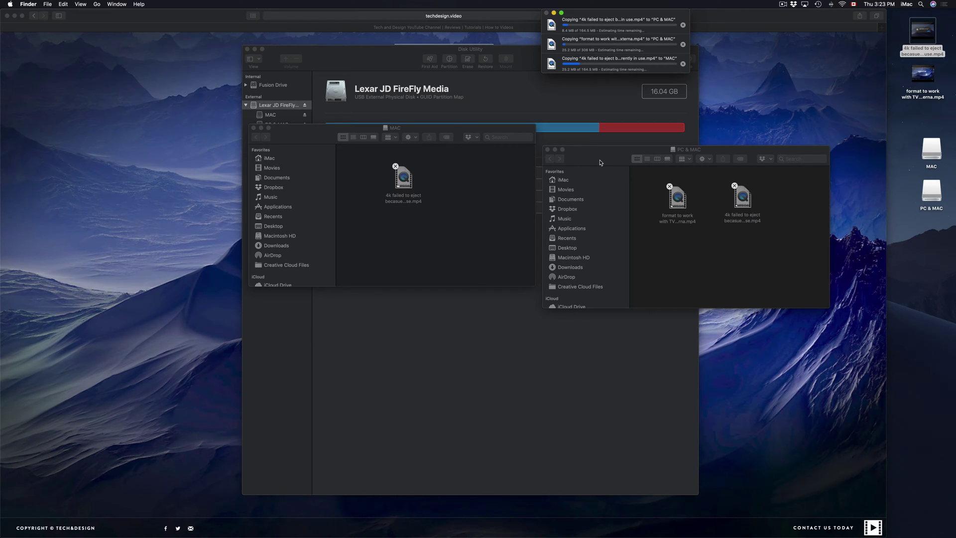
{"action": "left_click", "coordinate": [440, 198]}
{"action": "left_click_drag", "start_coordinate": [330, 135], "coordinate": [351, 172]}
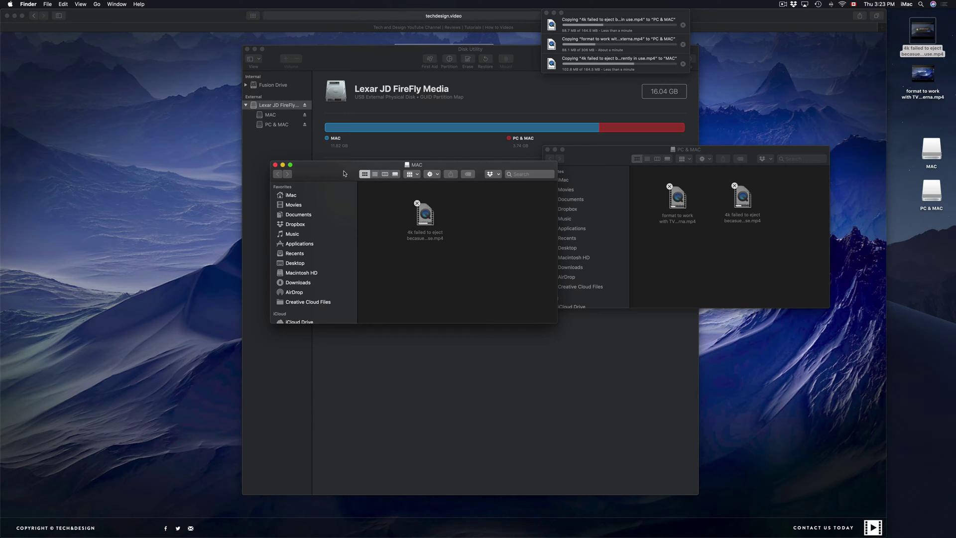
Cancel the three running file copies to the MAC and PC & MAC drives
{"action": "left_click_drag", "start_coordinate": [661, 14], "coordinate": [620, 74]}
{"action": "left_click", "coordinate": [642, 86]}
{"action": "left_click", "coordinate": [642, 105]}
{"action": "left_click", "coordinate": [641, 125]}
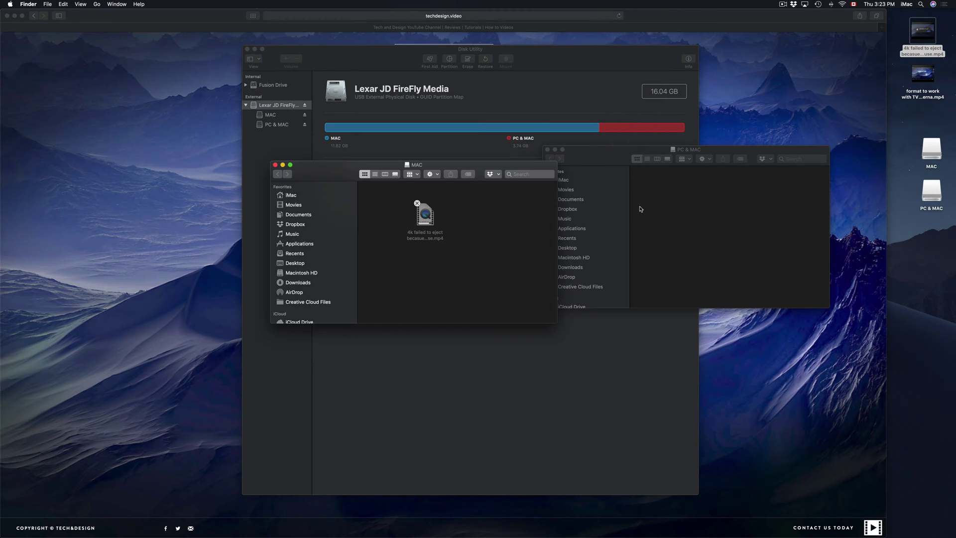
Close both drive windows in Finder and return to the Disk Utility window, moving it clear of its old position
{"action": "left_click", "coordinate": [274, 164]}
{"action": "left_click", "coordinate": [547, 149]}
{"action": "left_click", "coordinate": [555, 70]}
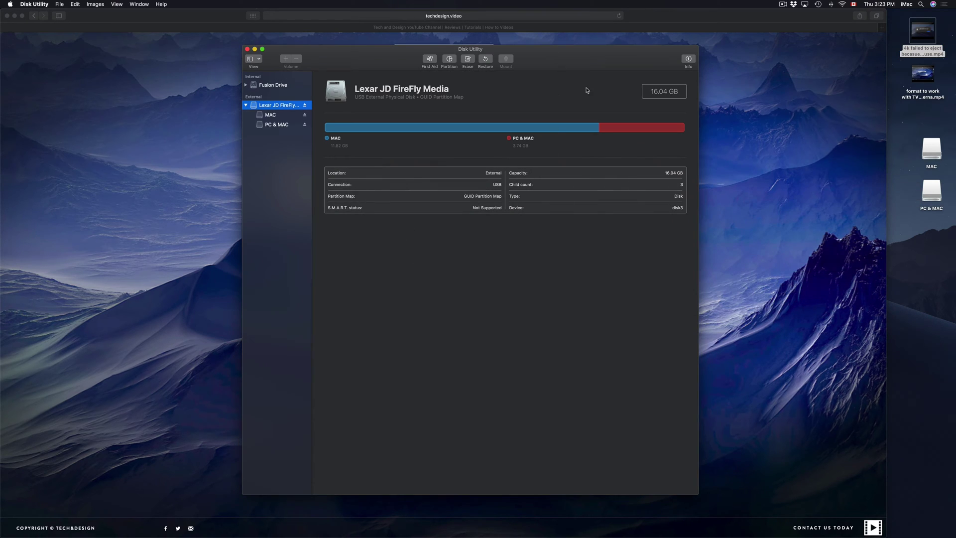
{"action": "left_click_drag", "start_coordinate": [556, 69], "coordinate": [607, 104]}
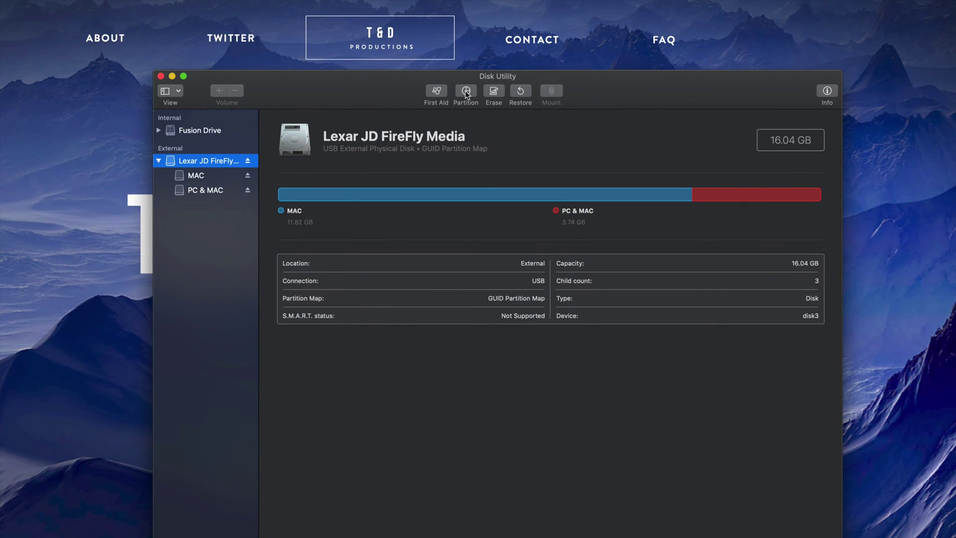
Add a third partition to the Lexar JD FireFly Media disk from the MAC partition's space and size it to about 5.73 GB
{"action": "left_click", "coordinate": [466, 92]}
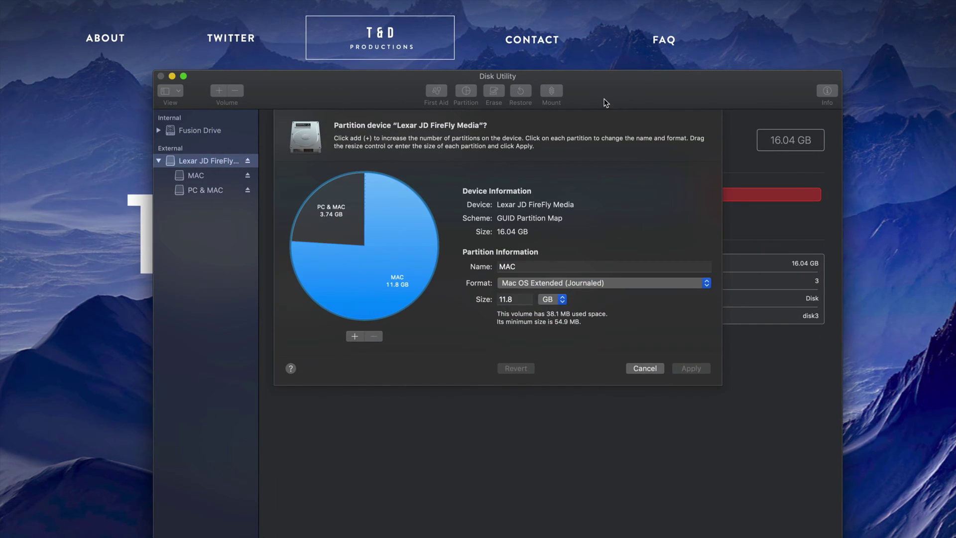
{"action": "left_click_drag", "start_coordinate": [606, 103], "coordinate": [600, 84]}
{"action": "left_click", "coordinate": [323, 208]}
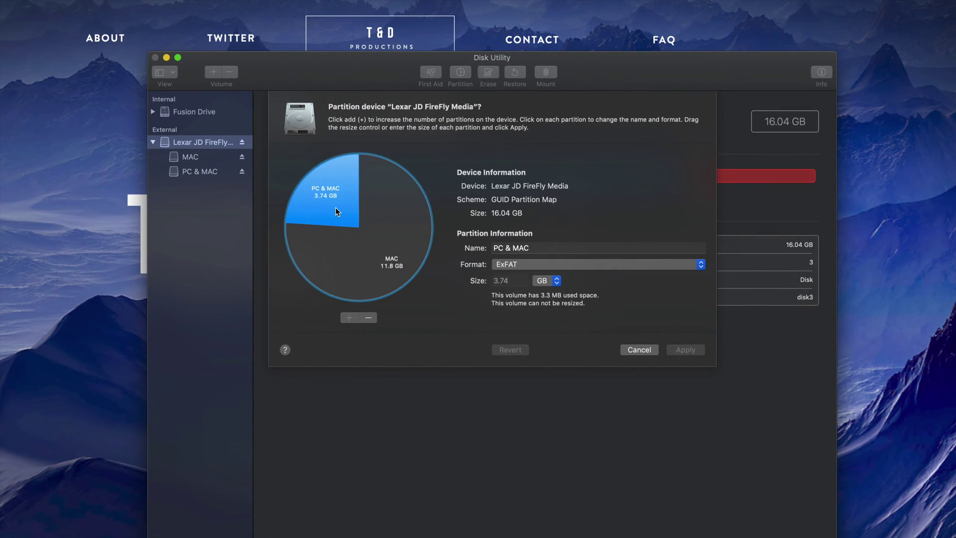
{"action": "left_click", "coordinate": [375, 251]}
{"action": "left_click", "coordinate": [349, 318]}
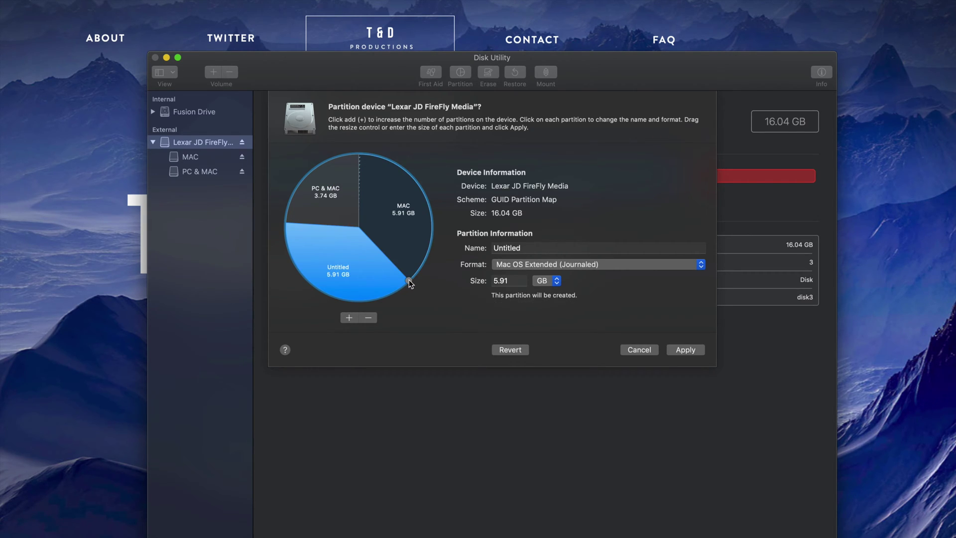
{"action": "left_click_drag", "start_coordinate": [409, 279], "coordinate": [367, 298]}
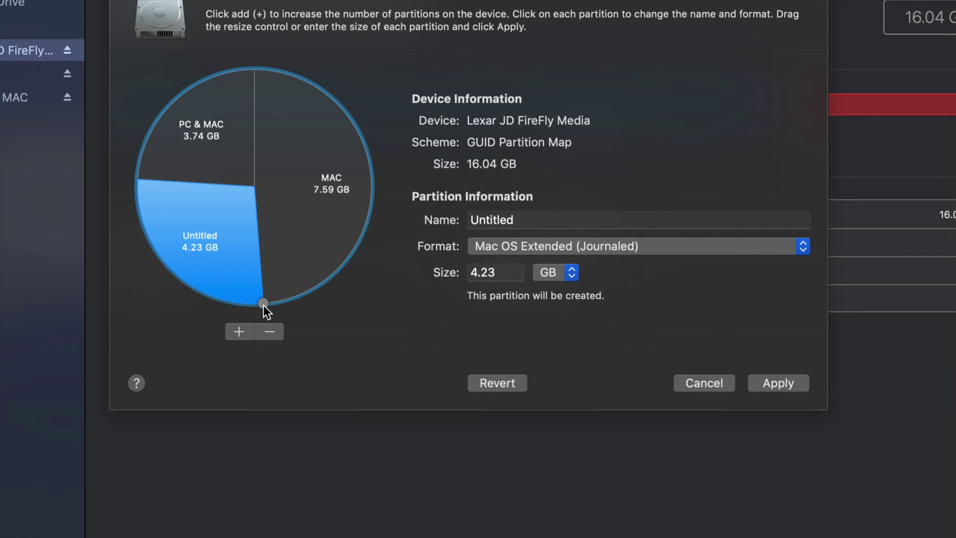
{"action": "left_click_drag", "start_coordinate": [264, 306], "coordinate": [321, 256]}
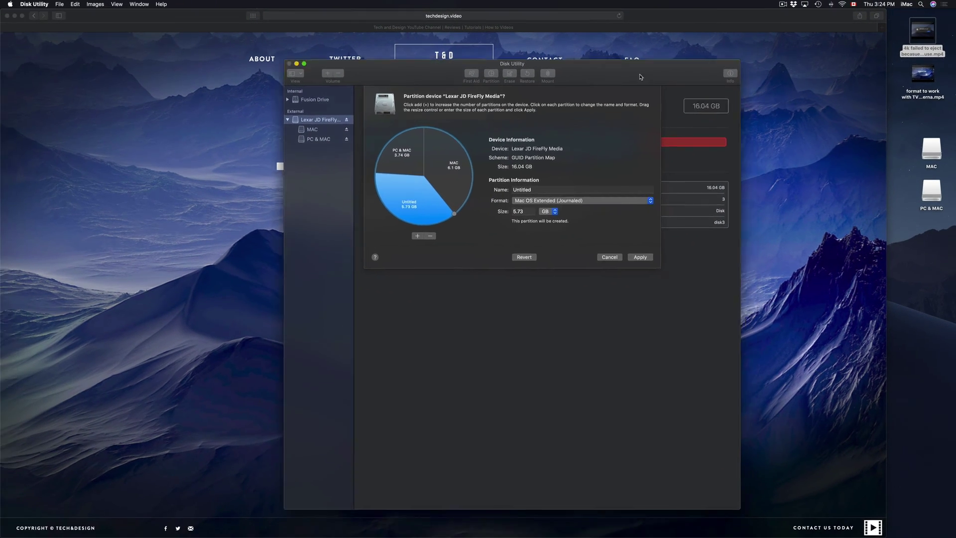
Apply the three-partition layout to the Lexar JD FireFly Media disk and confirm the partitioning
{"action": "left_click_drag", "start_coordinate": [643, 81], "coordinate": [623, 70]}
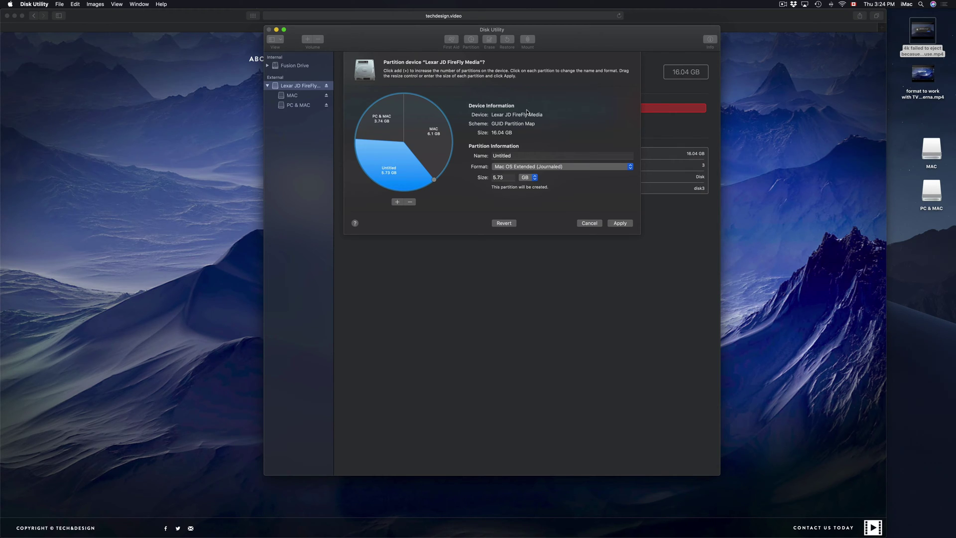
{"action": "left_click", "coordinate": [626, 227]}
{"action": "left_click", "coordinate": [546, 131]}
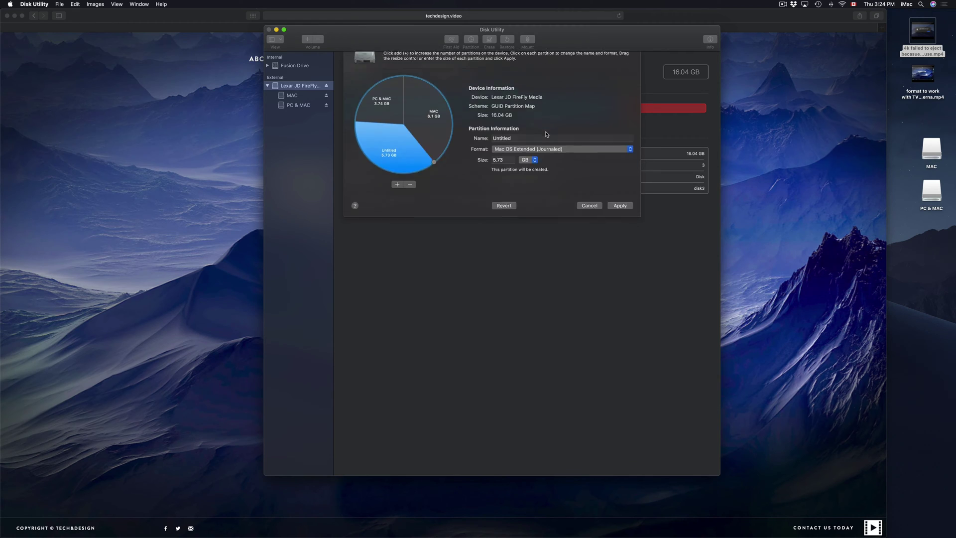